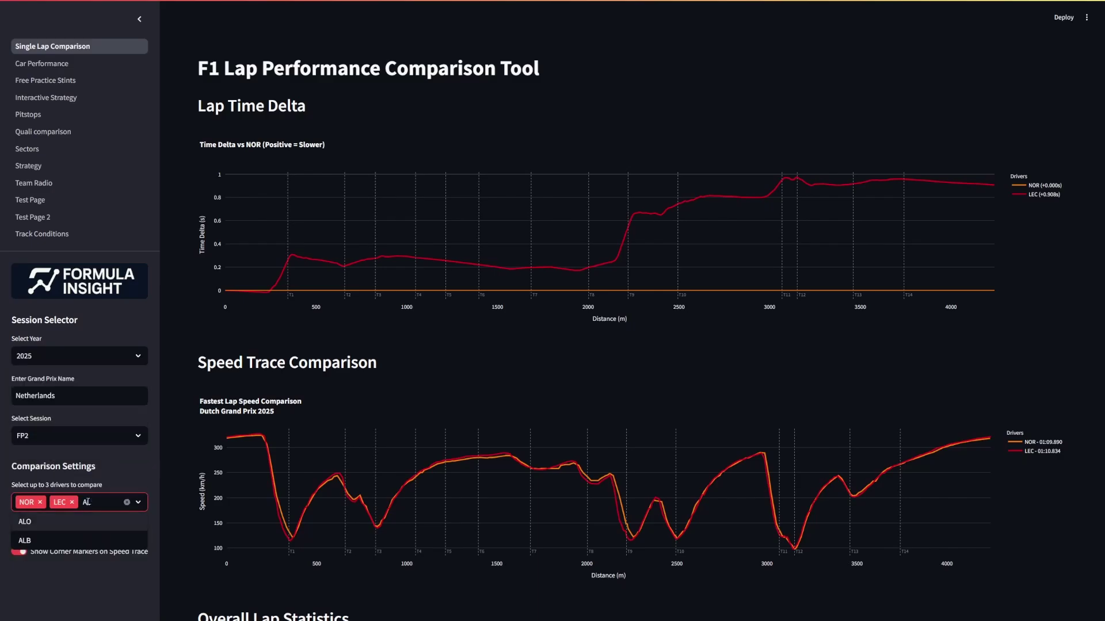
Add ALO to the compared drivers, then highlight and clear ALO's 69.5% lap share figure
left_click(84, 523)
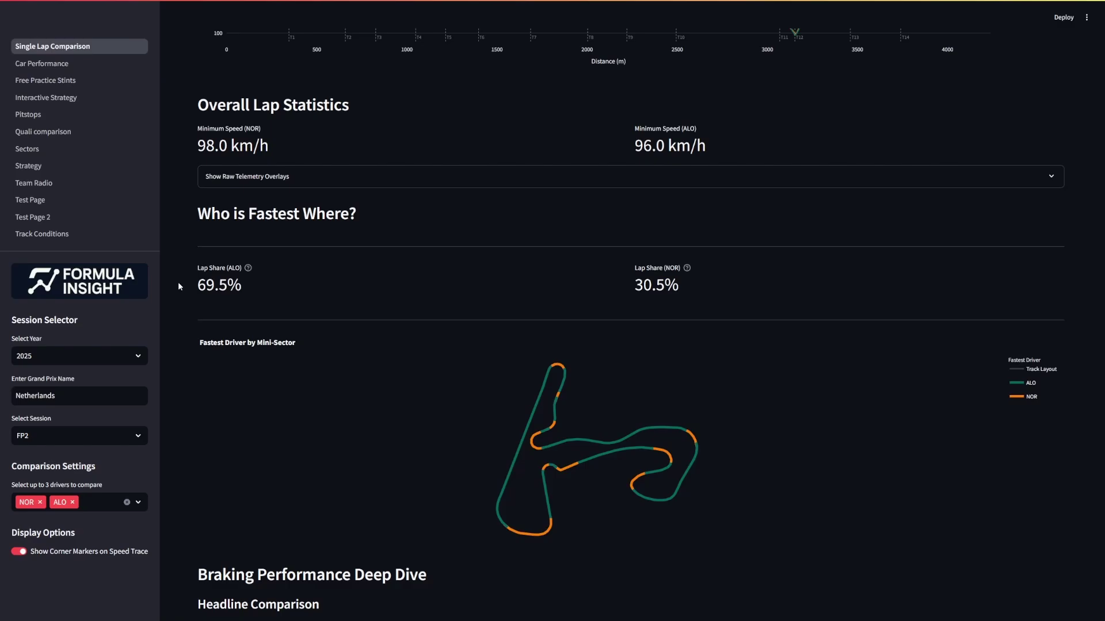
left_click_drag(199, 286, 264, 284)
left_click(263, 285)
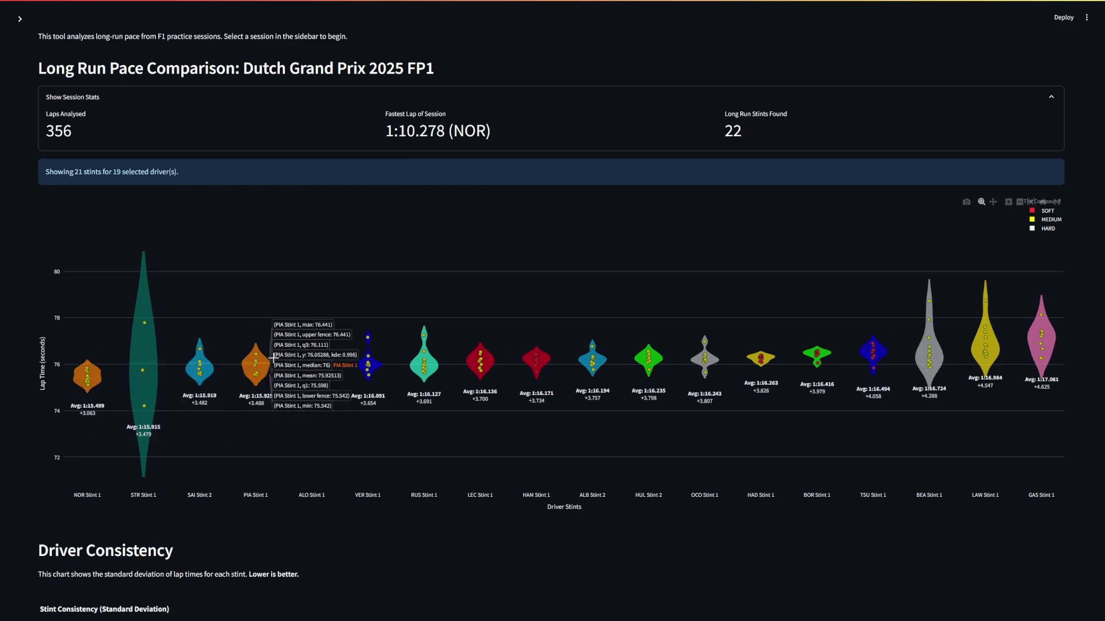
mouse_move(72, 382)
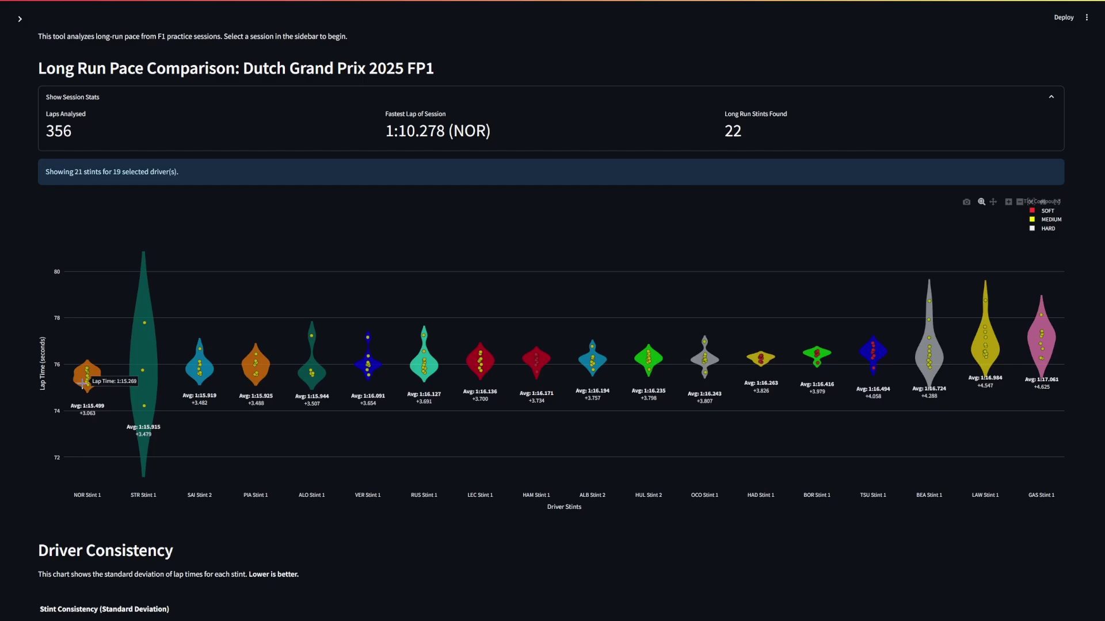
scroll(104, 420, "down", 8)
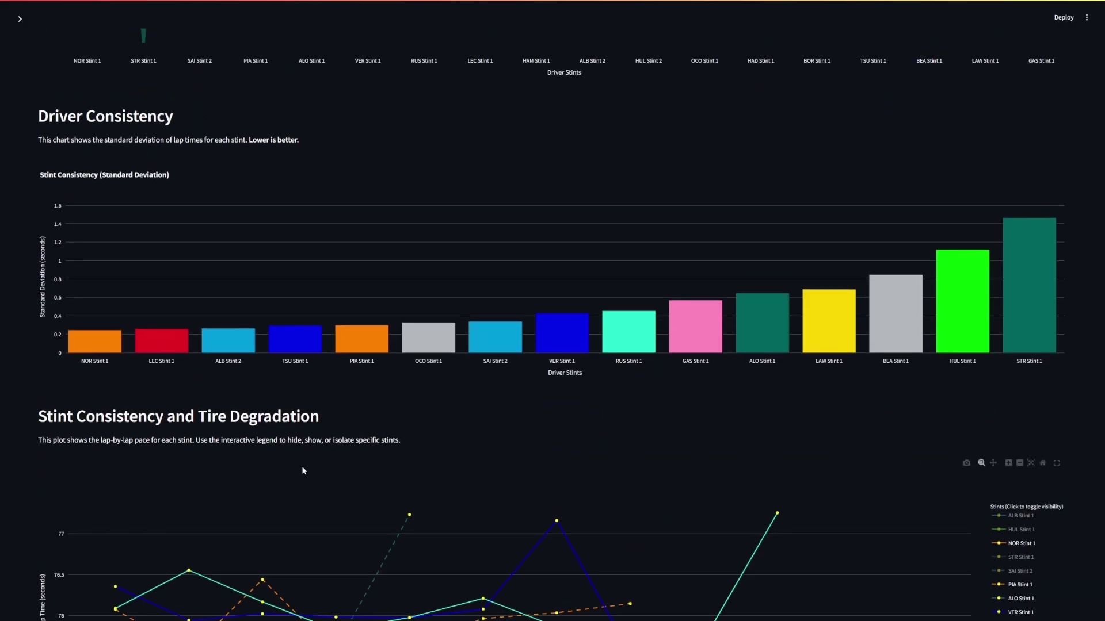
scroll(101, 458, "up", 2)
scroll(101, 459, "up", 3)
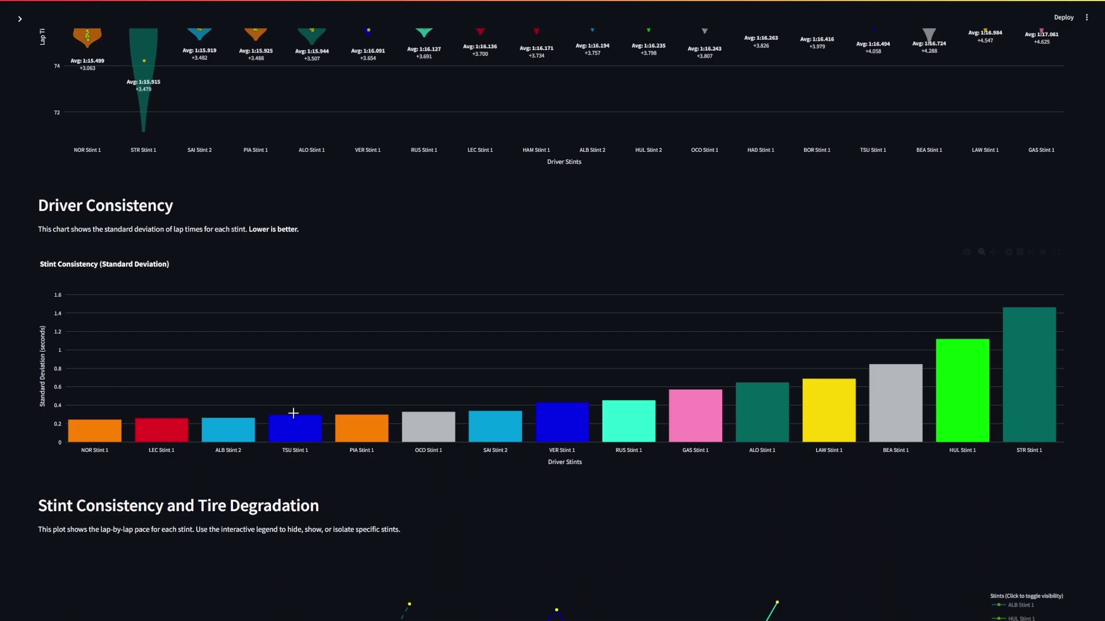
scroll(107, 414, "down", 3)
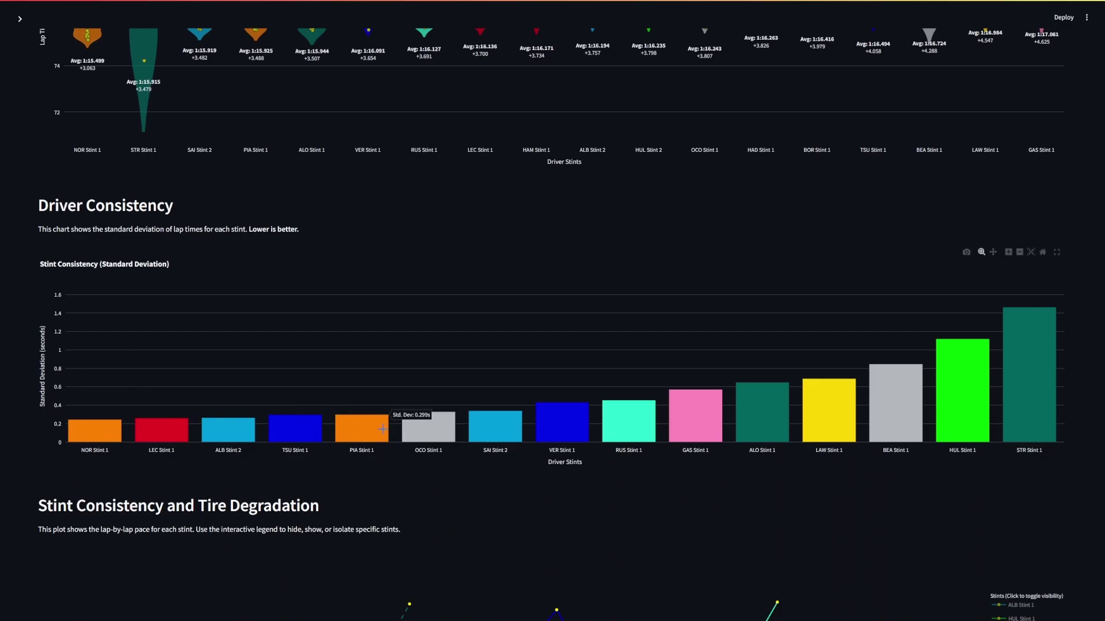
scroll(102, 433, "up", 6)
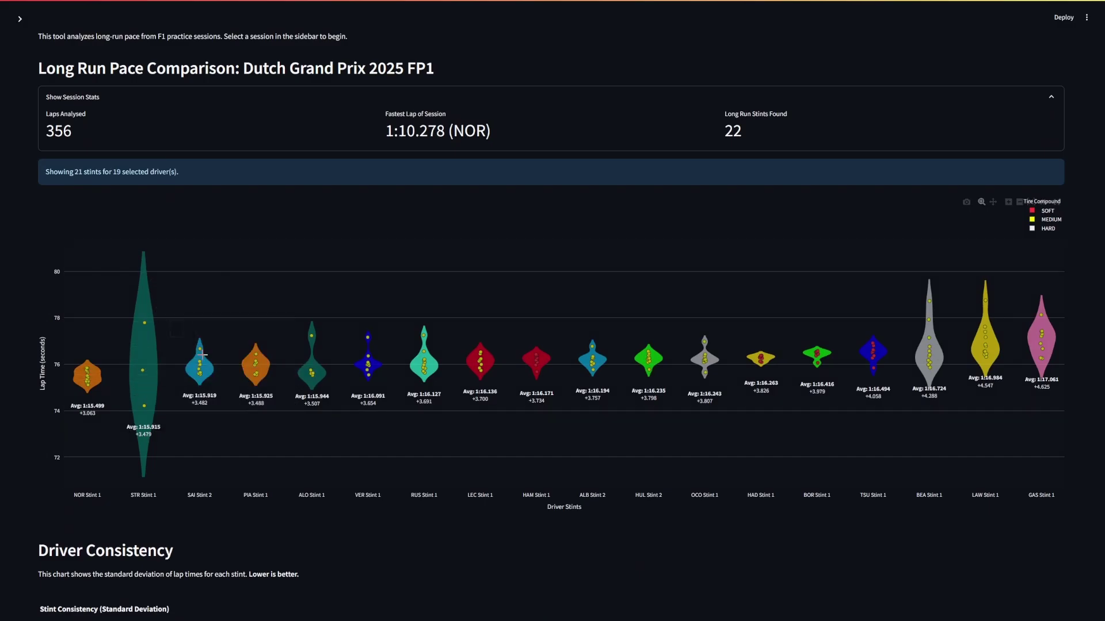
After a trial zoom on SAI and PIA and a reset, zoom the pace chart to NOR through GAS
left_click_drag(171, 321, 293, 410)
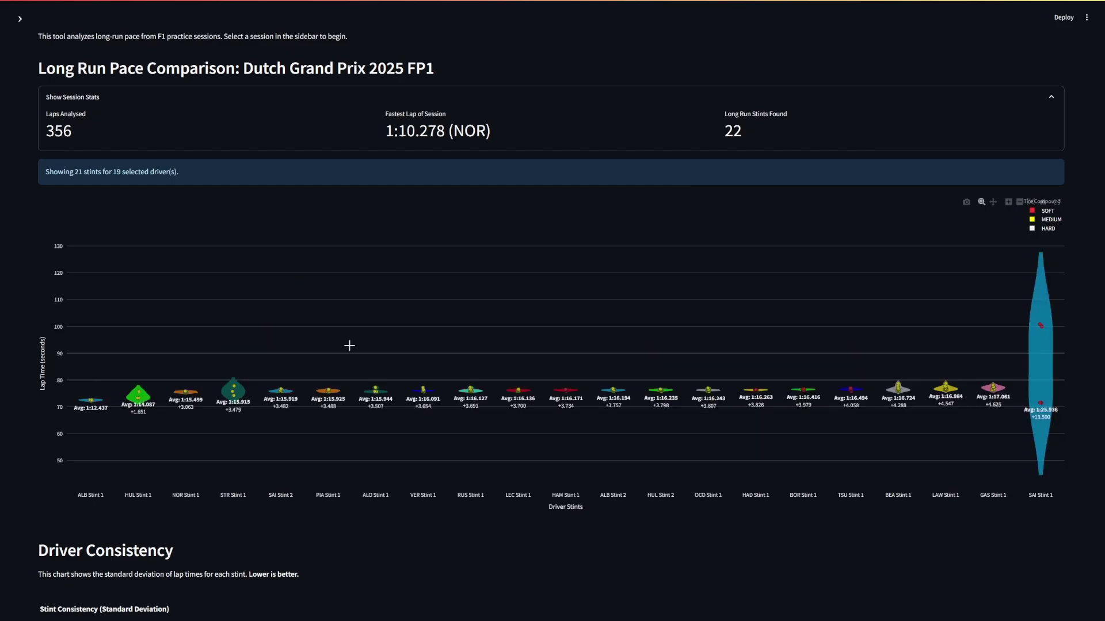
double_click(383, 258)
left_click_drag(167, 371, 1002, 420)
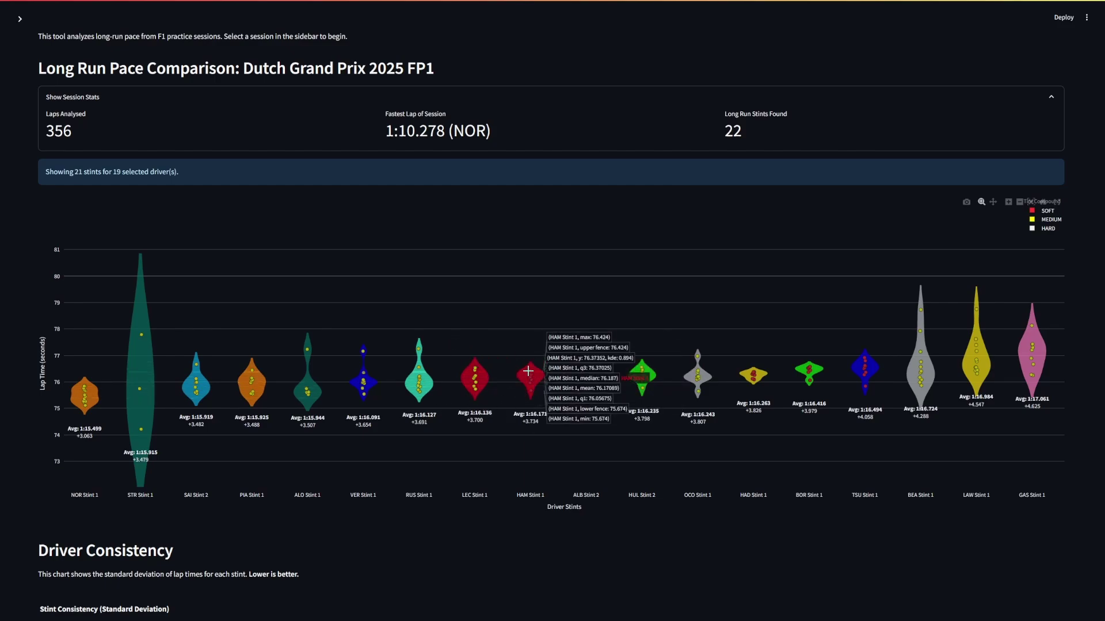
mouse_move(542, 381)
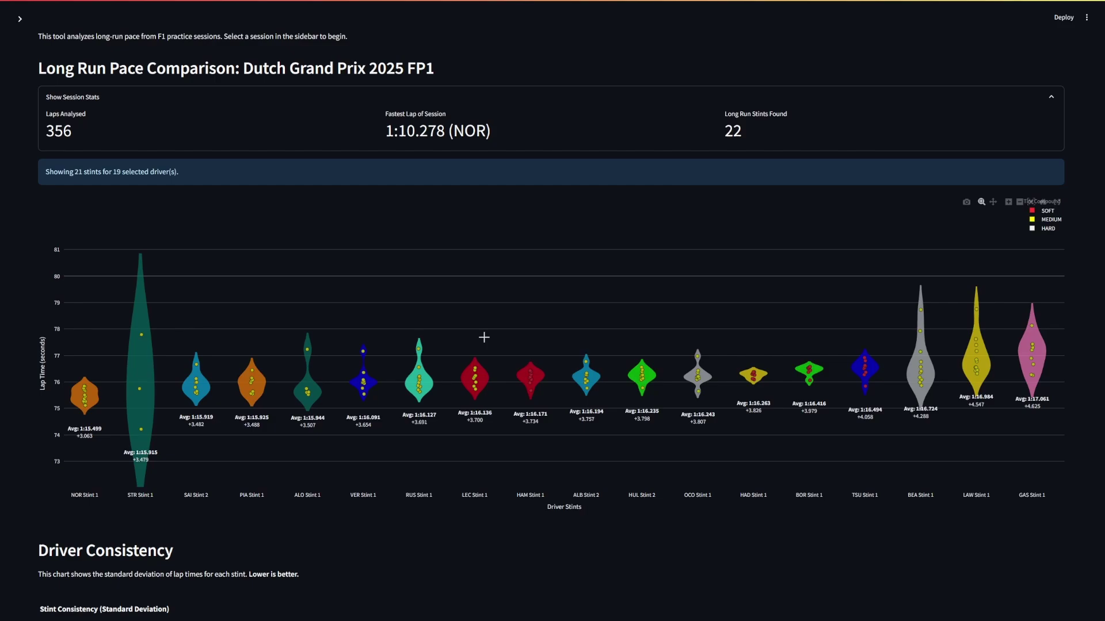
mouse_move(399, 384)
mouse_move(920, 382)
scroll(130, 303, "down", 10)
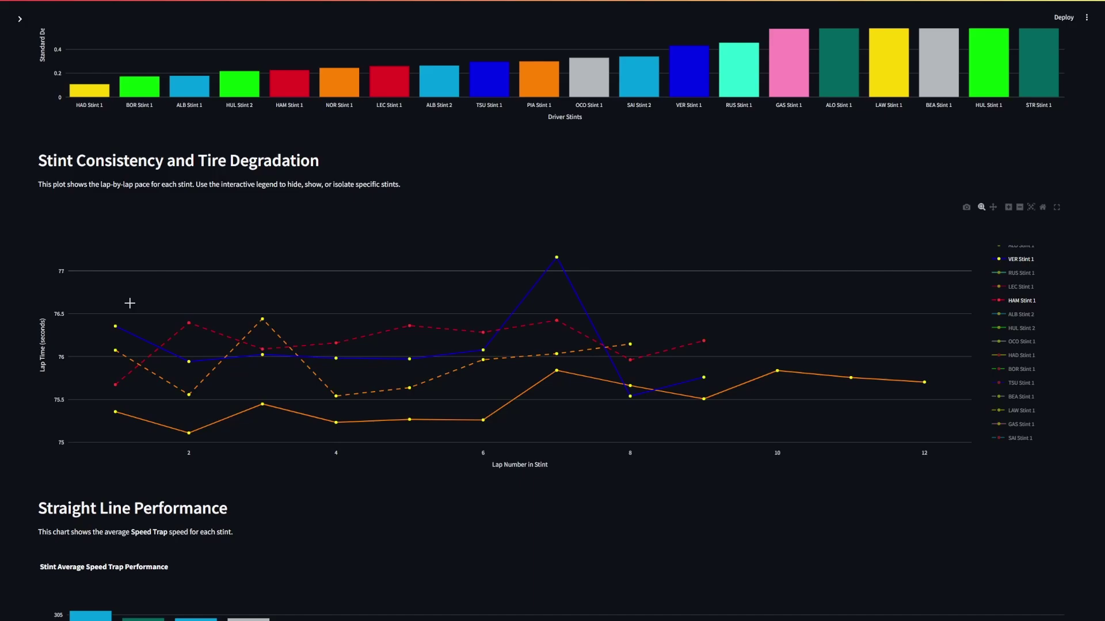
Scroll down to the Straight Line Performance chart and read the values on its team bars
mouse_move(556, 256)
mouse_move(403, 325)
mouse_move(343, 393)
mouse_move(267, 405)
mouse_move(708, 341)
mouse_move(698, 381)
scroll(252, 367, "down", 4)
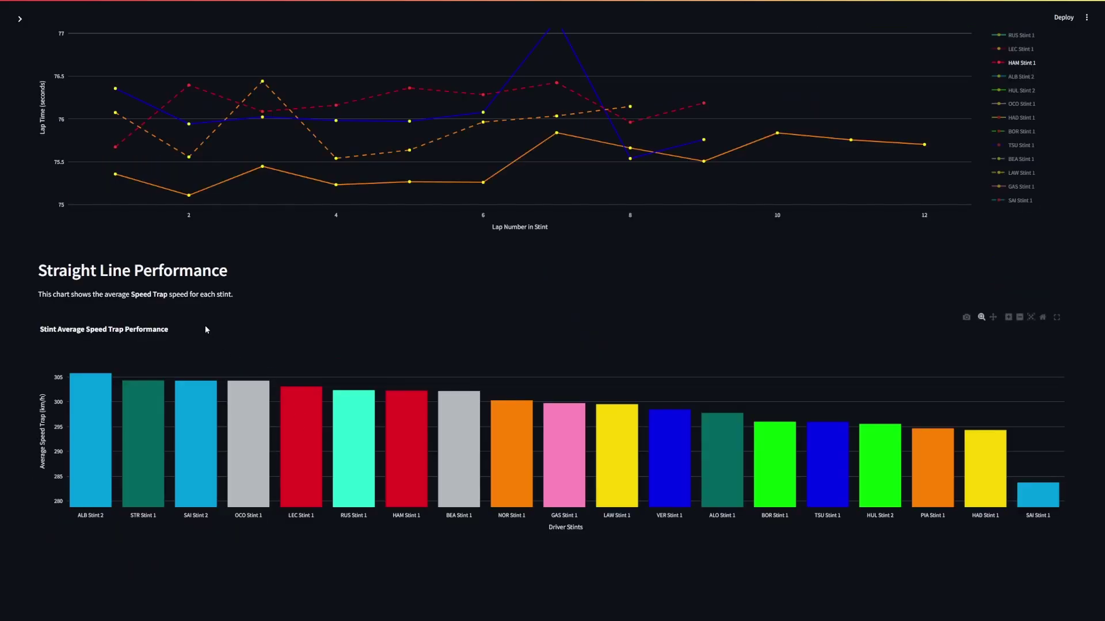
mouse_move(129, 427)
mouse_move(74, 464)
mouse_move(290, 481)
mouse_move(455, 489)
mouse_move(506, 484)
mouse_move(787, 504)
mouse_move(661, 489)
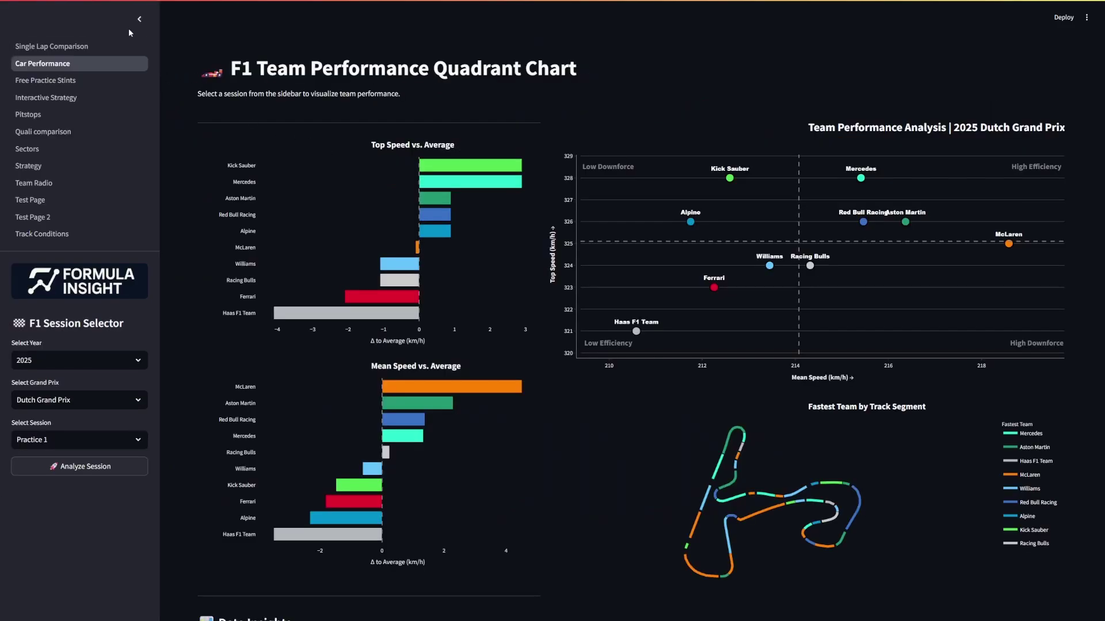
Collapse the sidebar, then zoom the scatter plot onto Mercedes, Red Bull and Aston Martin and reset it
left_click(140, 19)
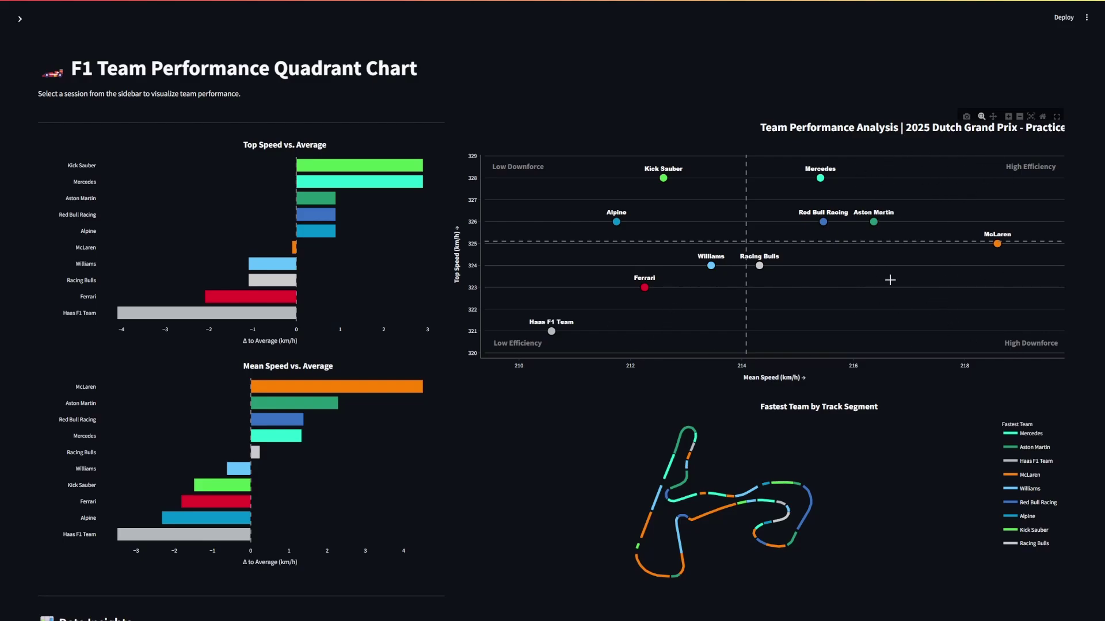
mouse_move(1001, 252)
left_click_drag(789, 158, 898, 248)
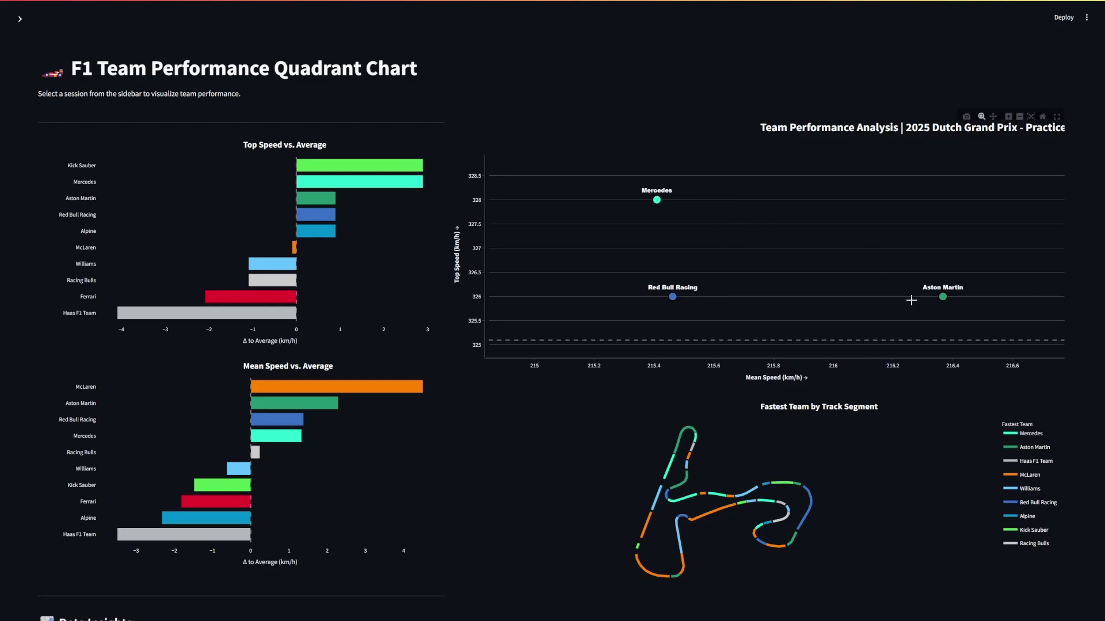
double_click(793, 274)
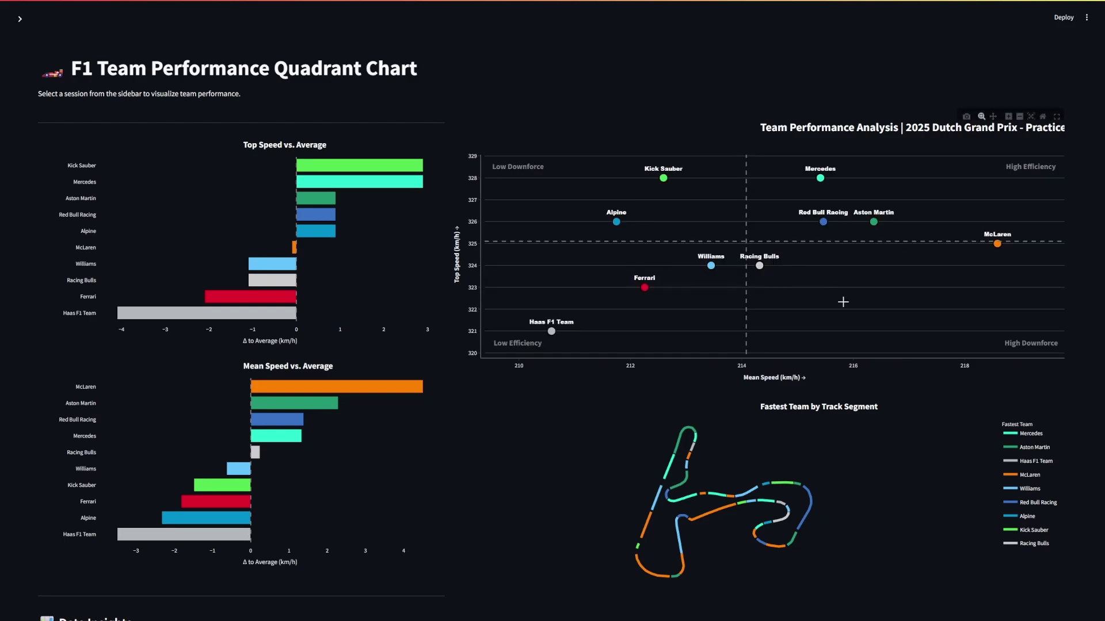
mouse_move(645, 289)
scroll(336, 427, "down", 1)
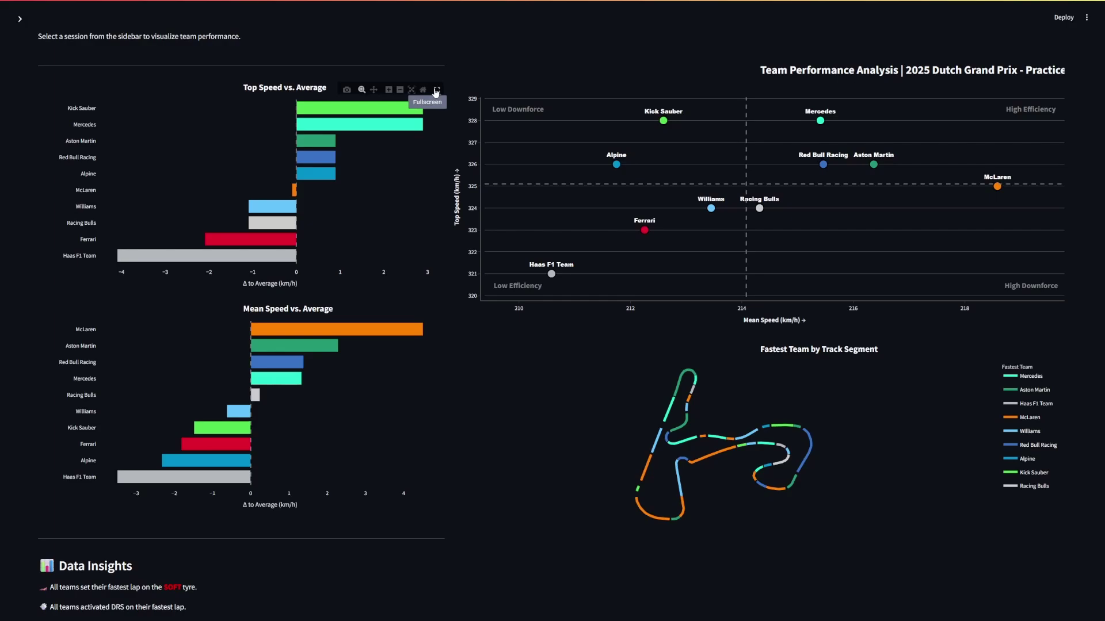
View the Top Speed and Mean Speed vs. Average charts full screen, returning to the dashboard each time
left_click(437, 90)
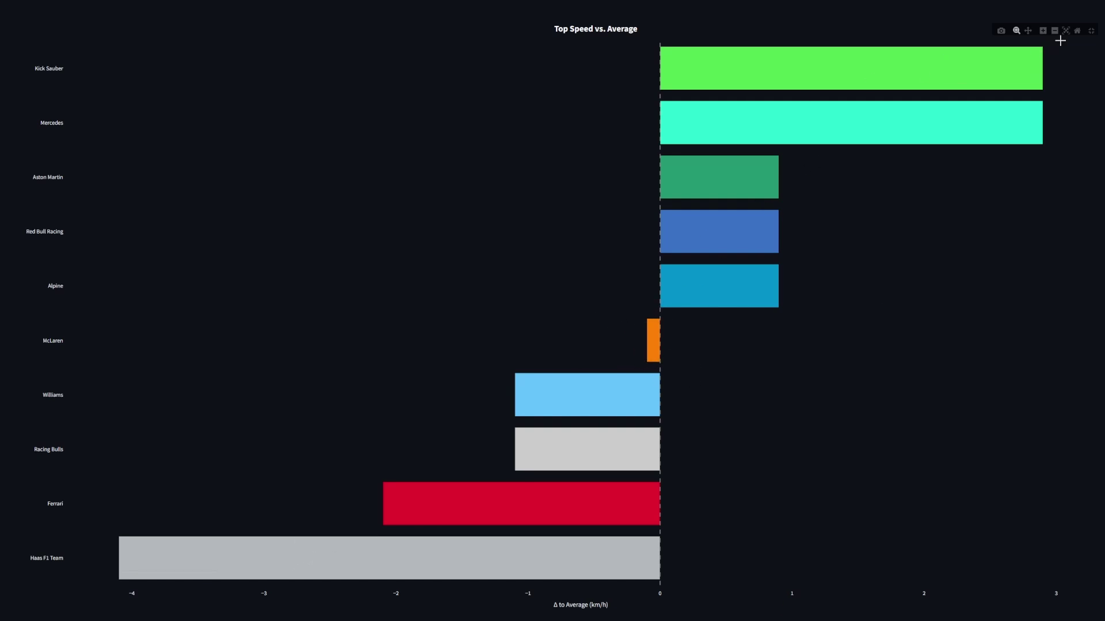
left_click(1092, 32)
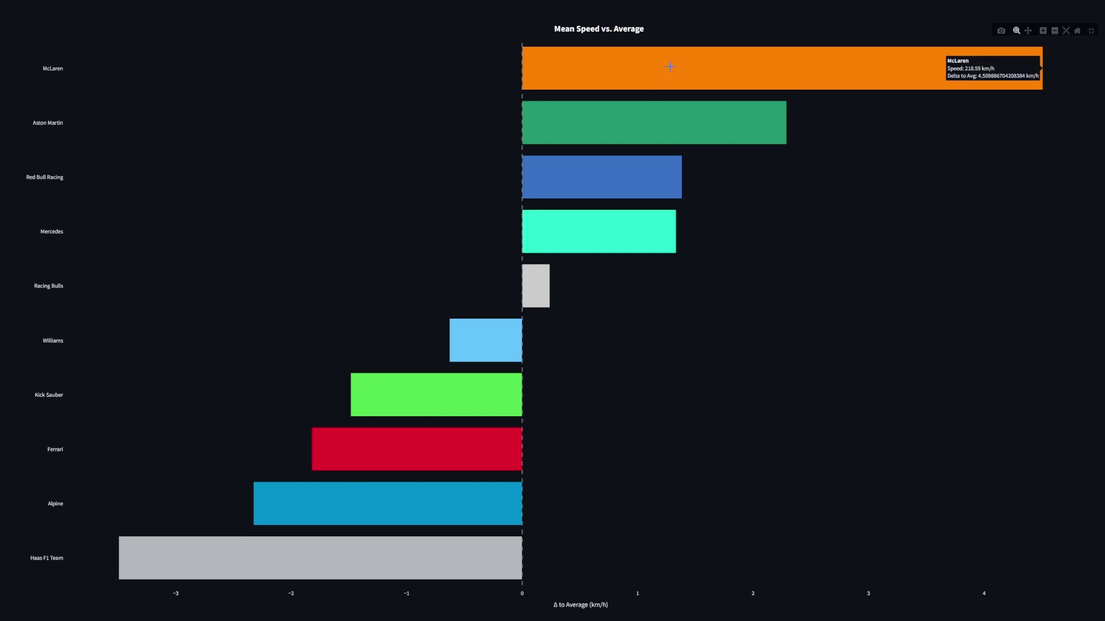
left_click(1091, 32)
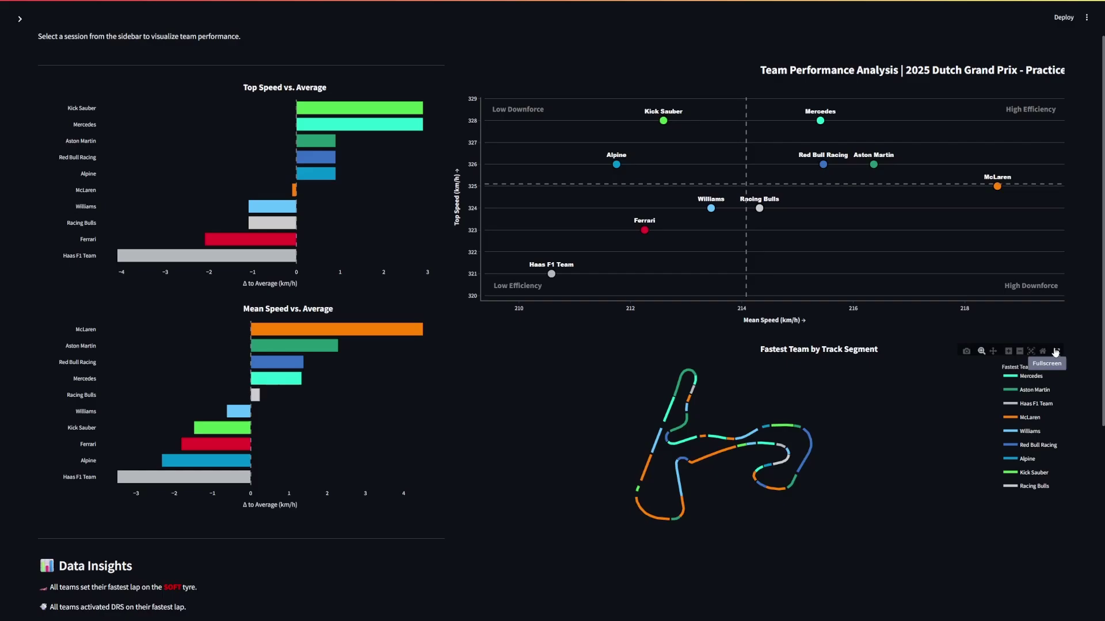
Show the track segment map full screen, zooming into the lower-right, lower-left and bottom hairpins and resetting each time
left_click(1056, 352)
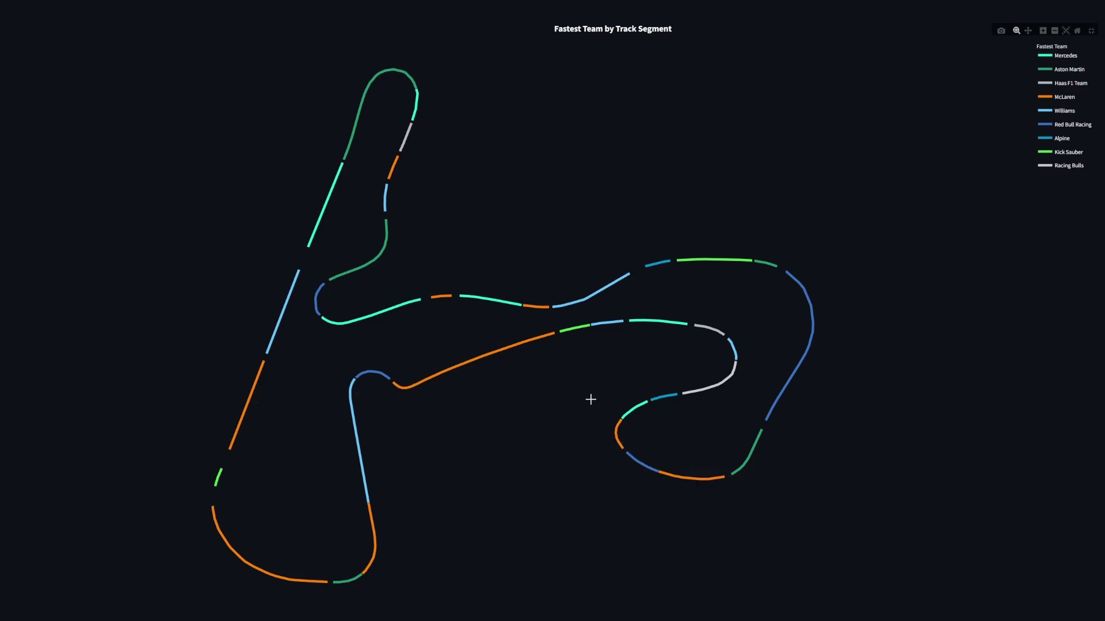
left_click_drag(592, 398, 800, 515)
double_click(346, 228)
left_click_drag(166, 447, 449, 609)
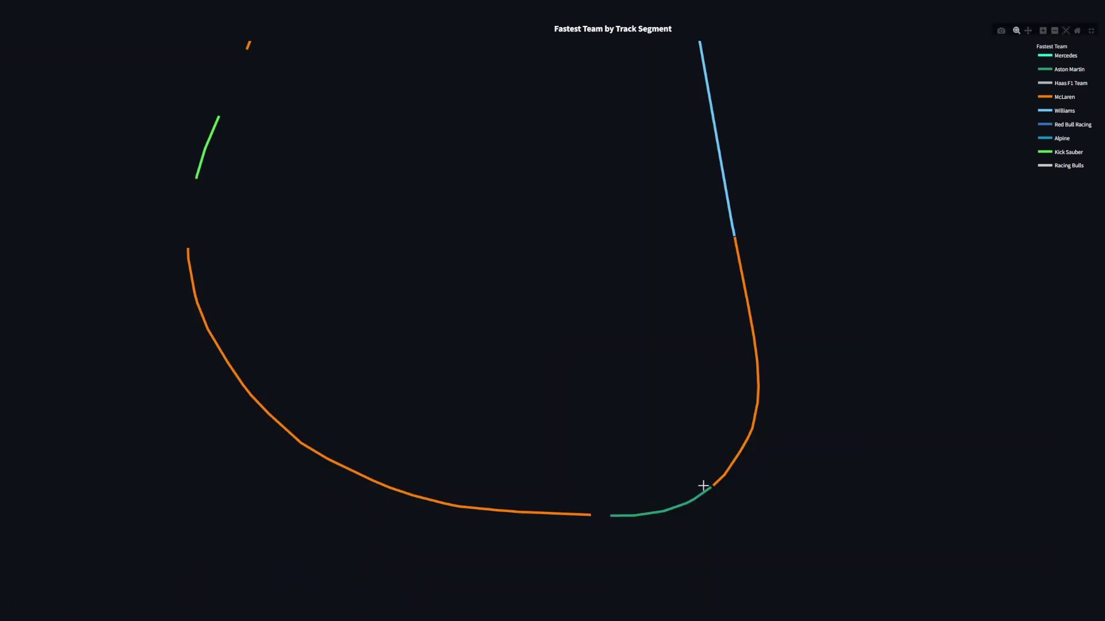
double_click(299, 349)
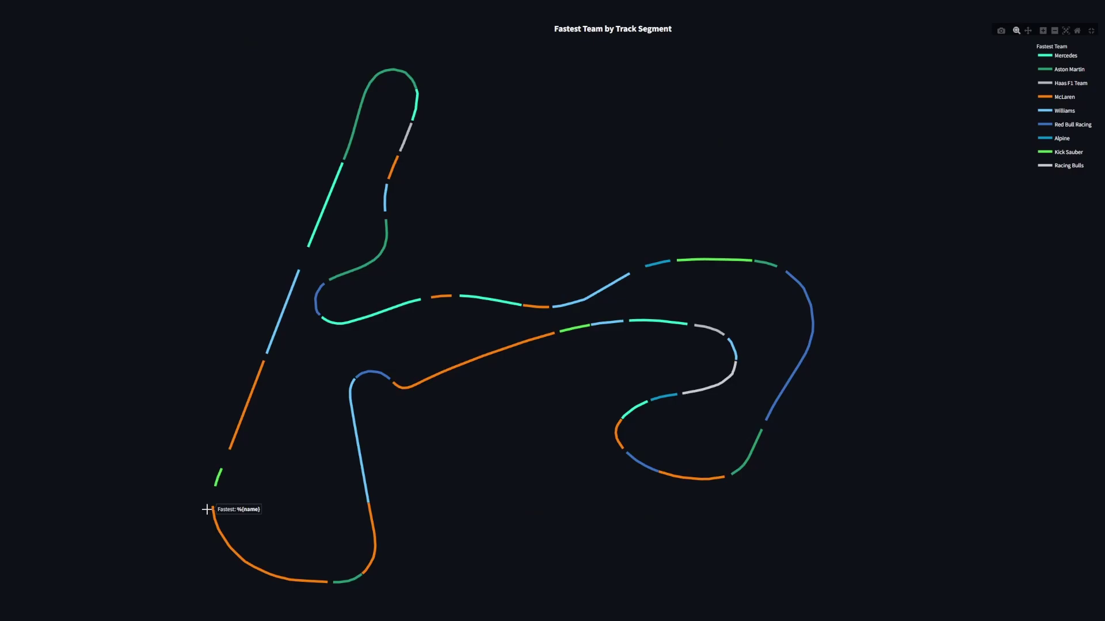
mouse_move(387, 72)
left_click_drag(339, 575, 416, 599)
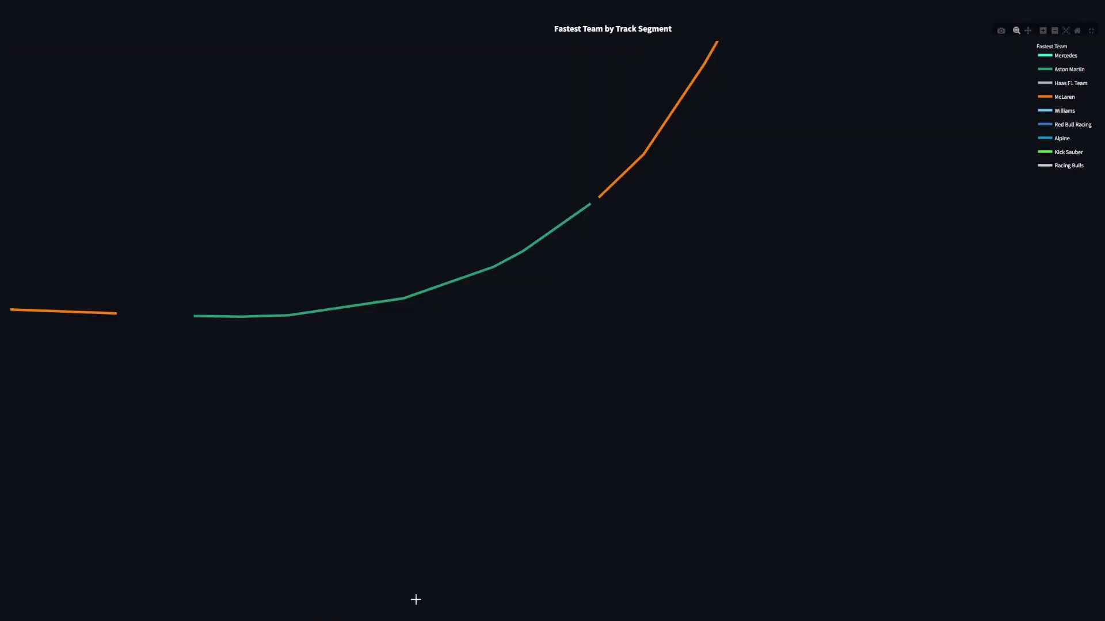
double_click(343, 306)
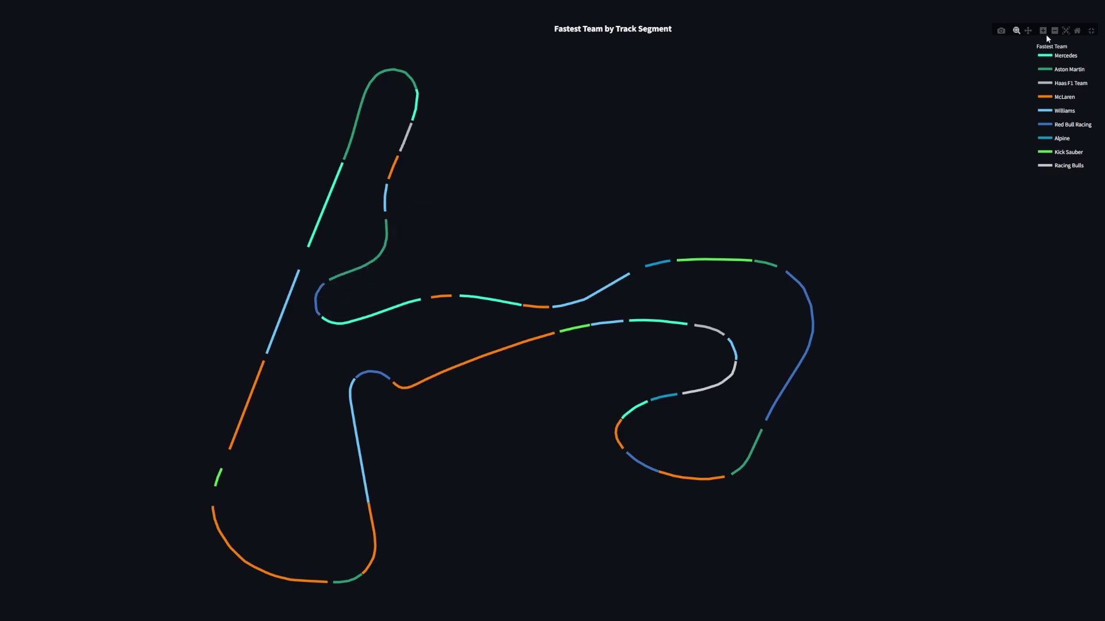
Exit full screen back to the team dashboard and scroll down the page
left_click(1091, 31)
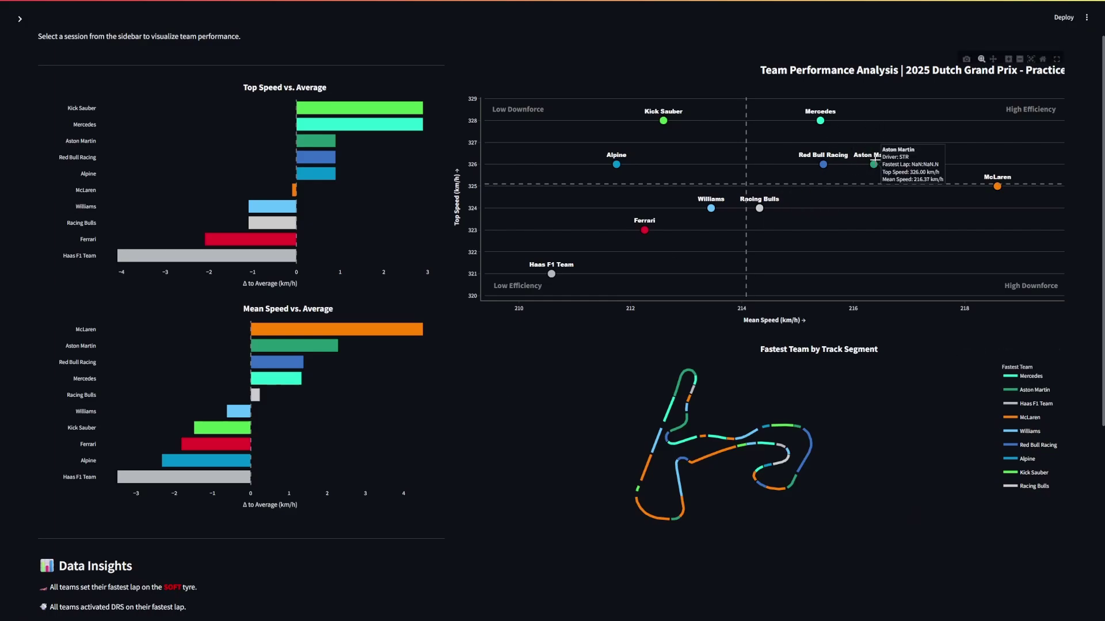
mouse_move(999, 183)
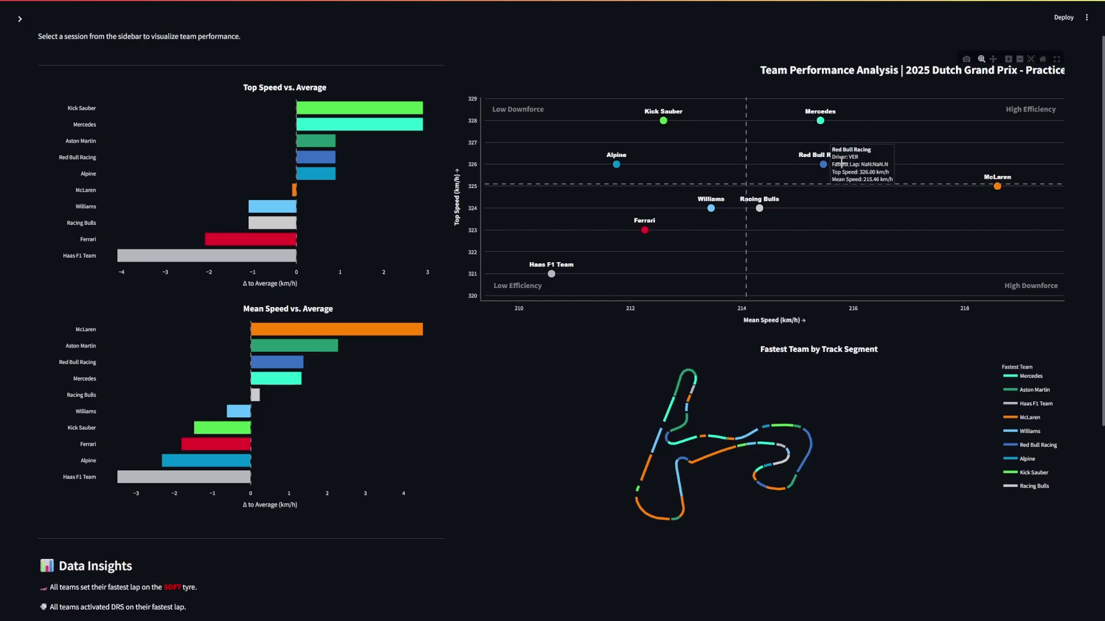
mouse_move(878, 166)
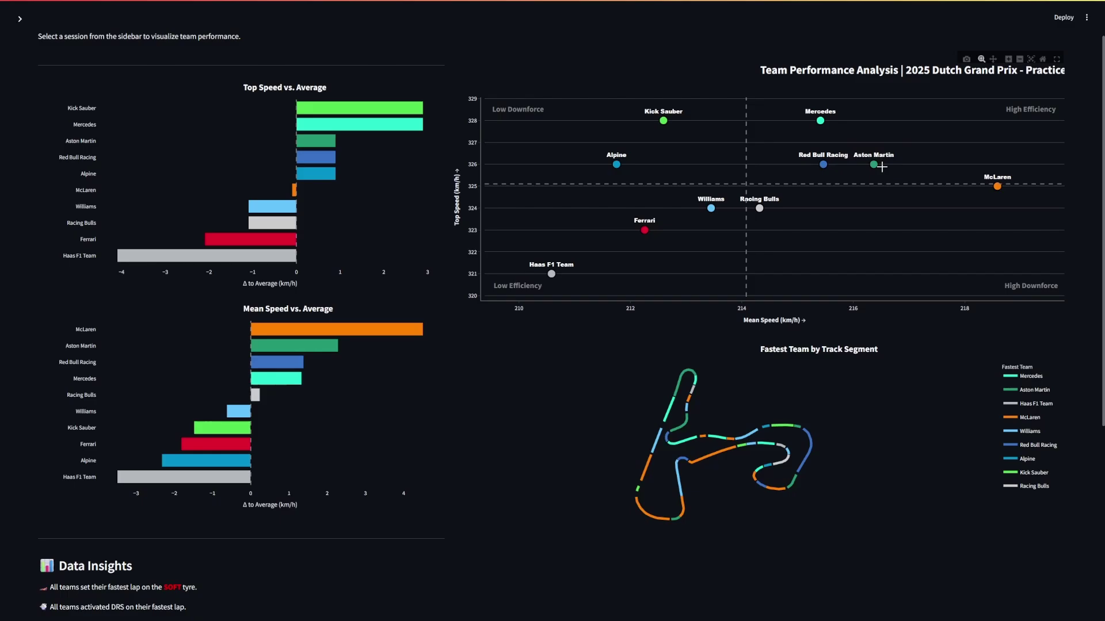
mouse_move(284, 346)
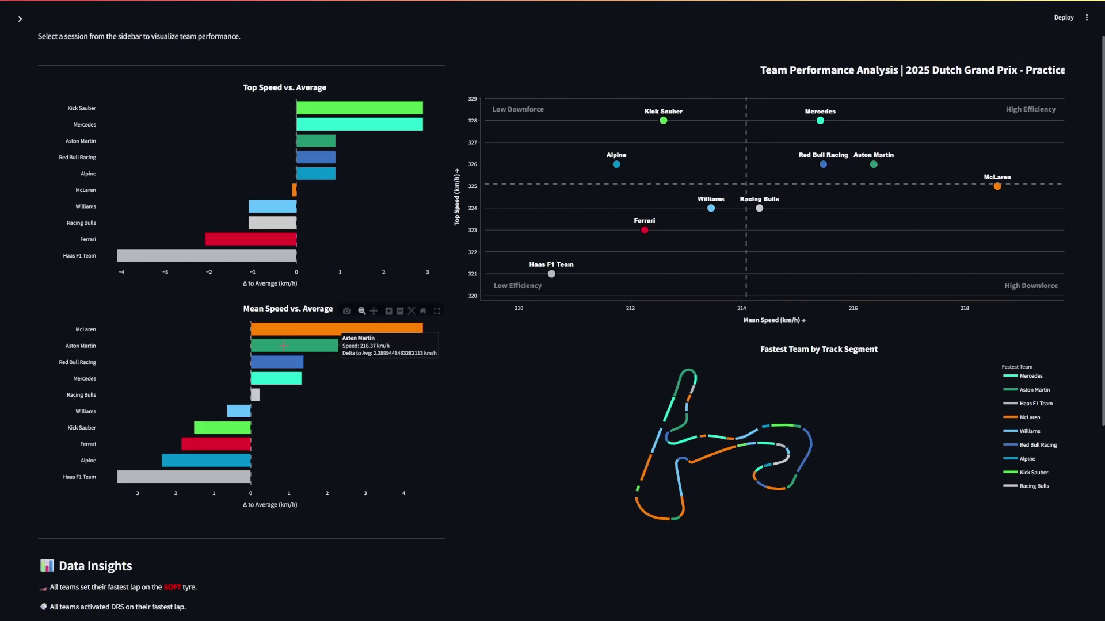
scroll(454, 374, "down", 3)
scroll(379, 359, "down", 3)
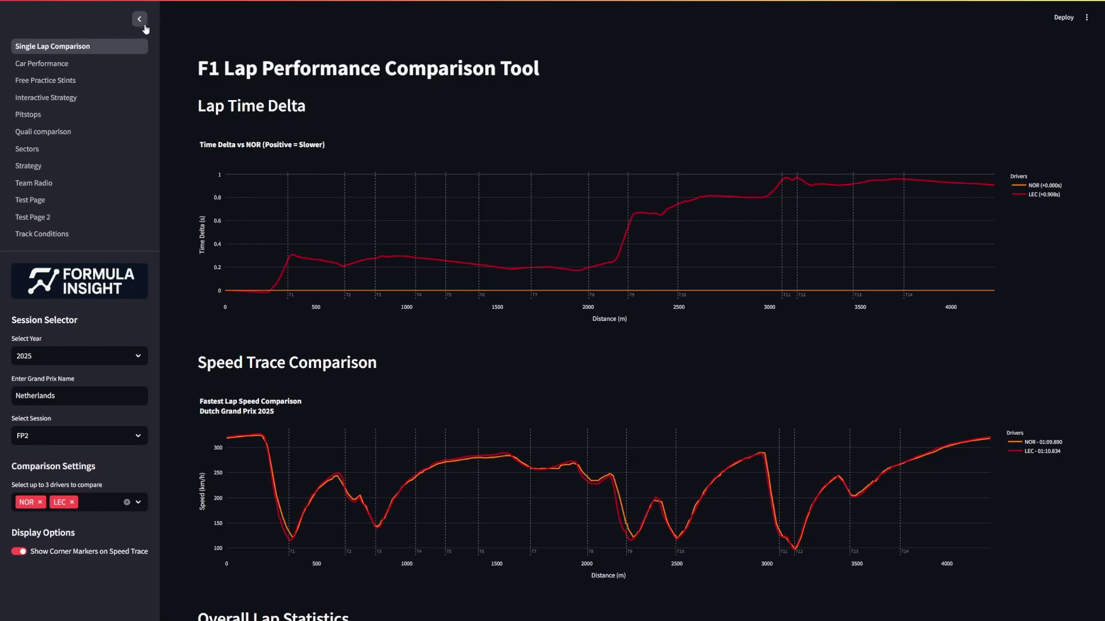
Collapse the sidebar, zoom the time delta chart into the first 300 m, then reset it
left_click(142, 23)
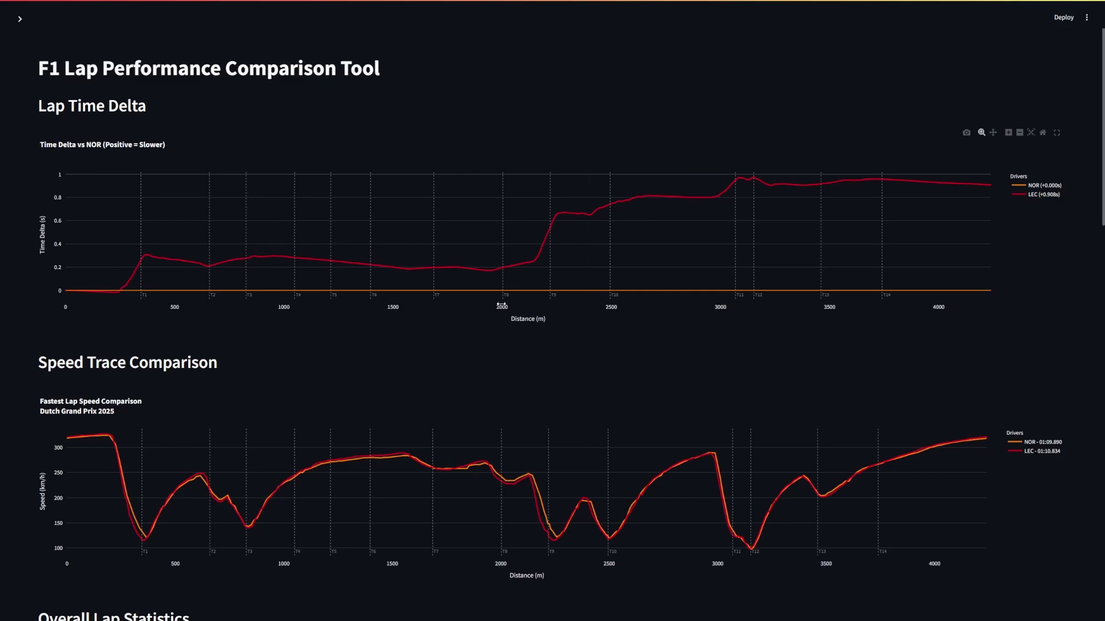
left_click_drag(66, 286, 132, 290)
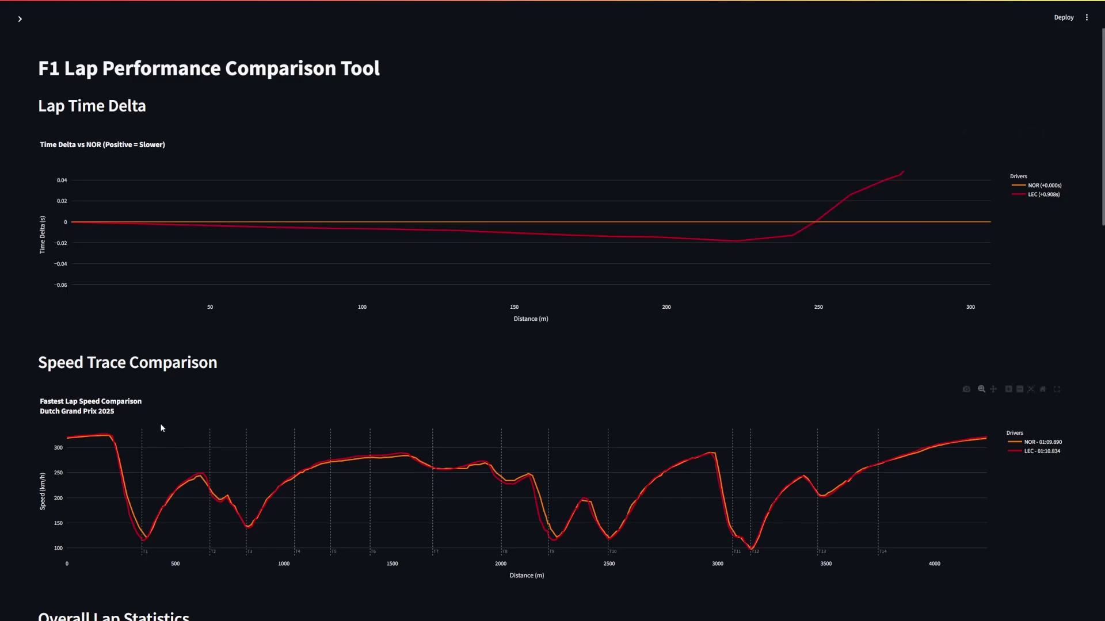
double_click(869, 282)
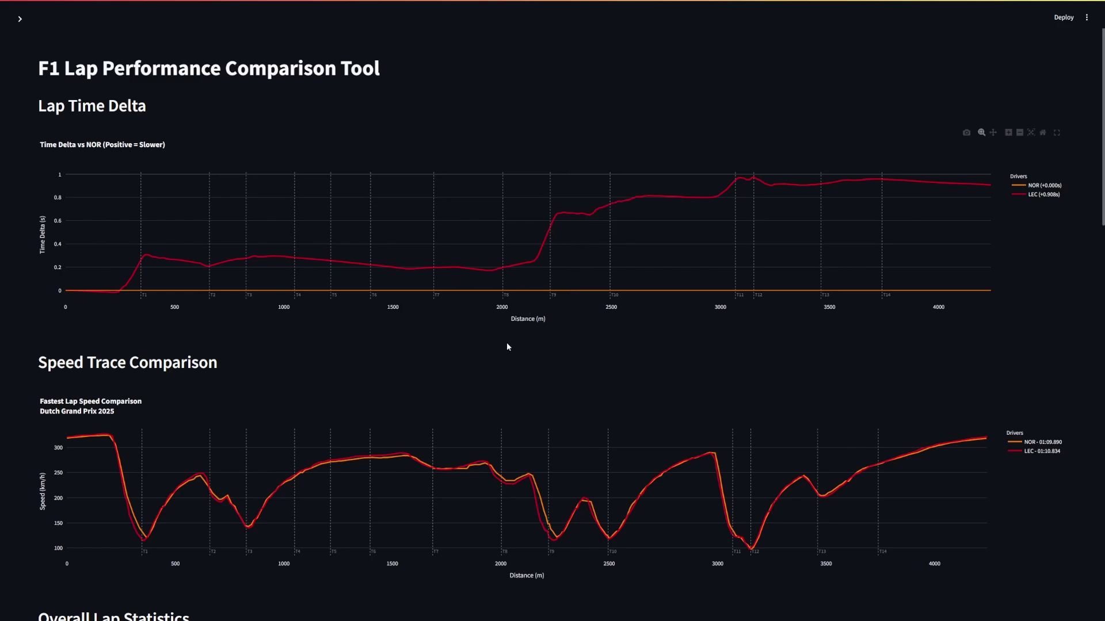
Zoom the speed traces into roughly 1950–2520 m
scroll(507, 342, "down", 2)
scroll(425, 308, "down", 2)
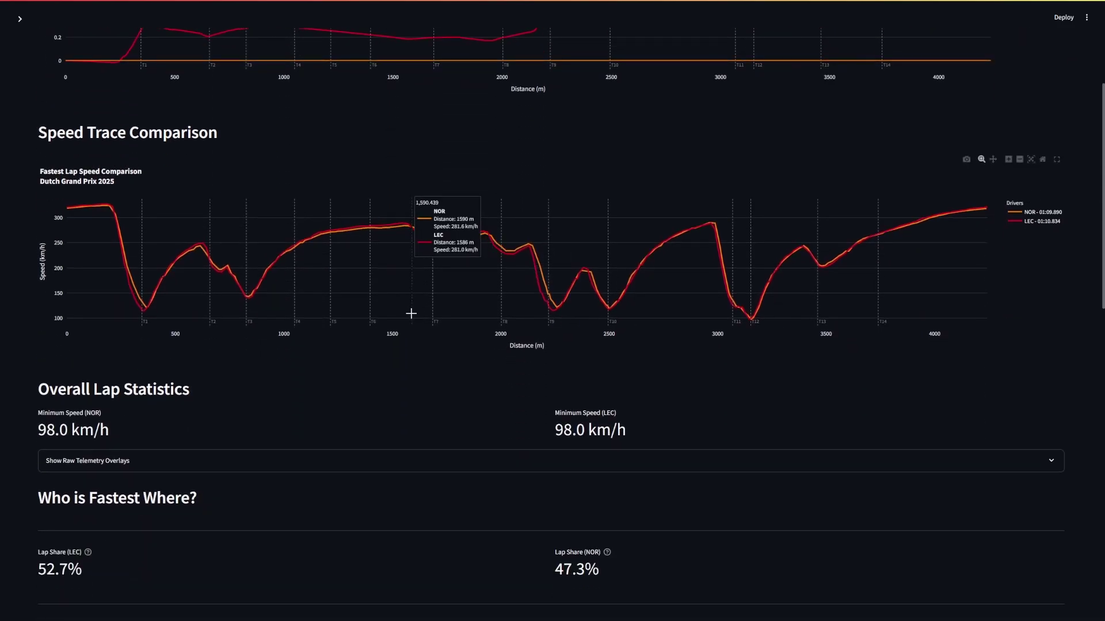
scroll(48, 221, "up", 1)
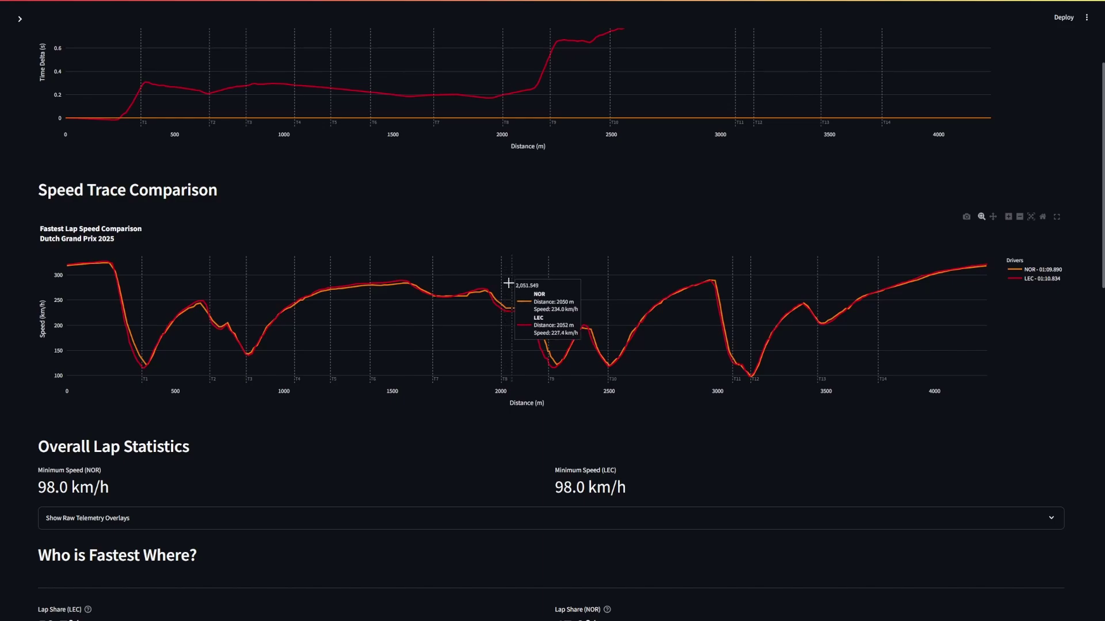
left_click_drag(490, 270, 613, 321)
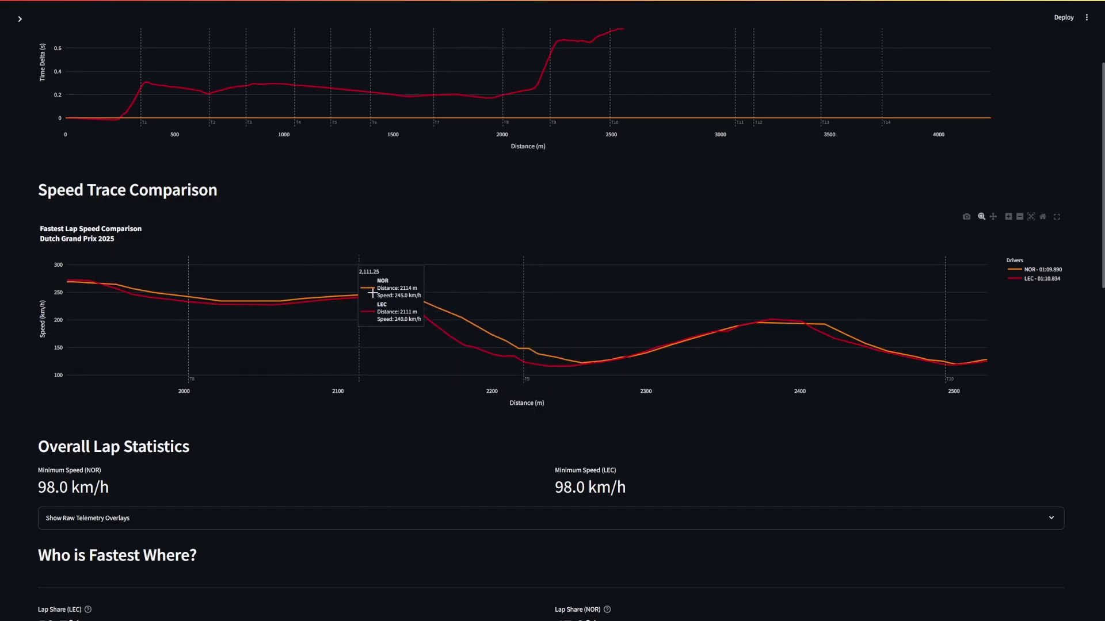
Expand 'Show Detailed Track Layout with Corner Labels' and scroll down to the circuit map
scroll(352, 282, "down", 5)
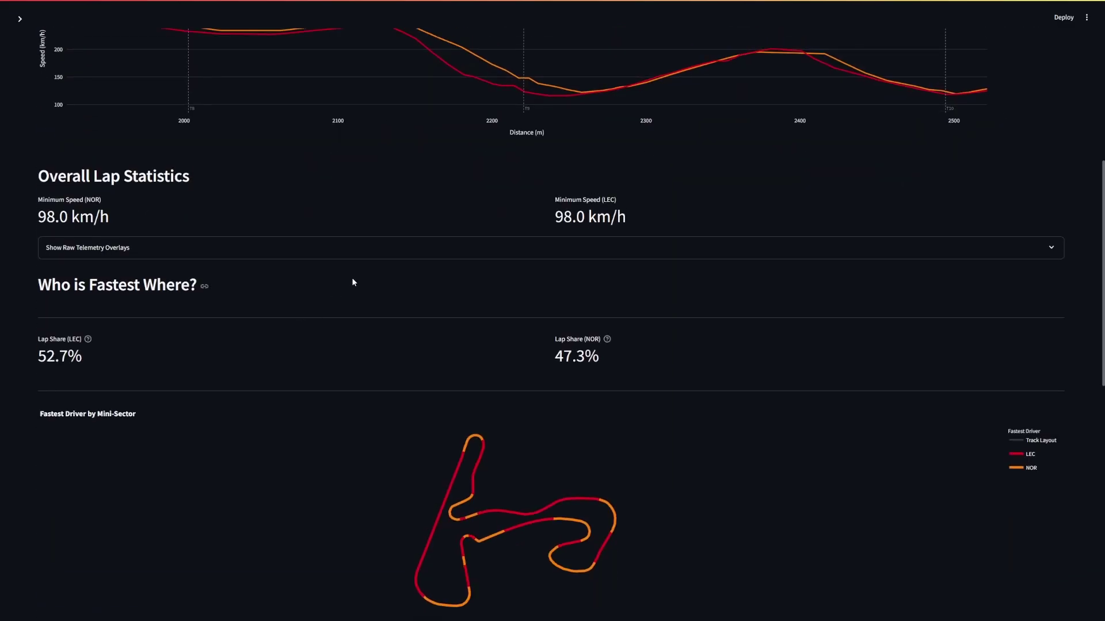
scroll(352, 281, "up", 5)
scroll(483, 323, "down", 15)
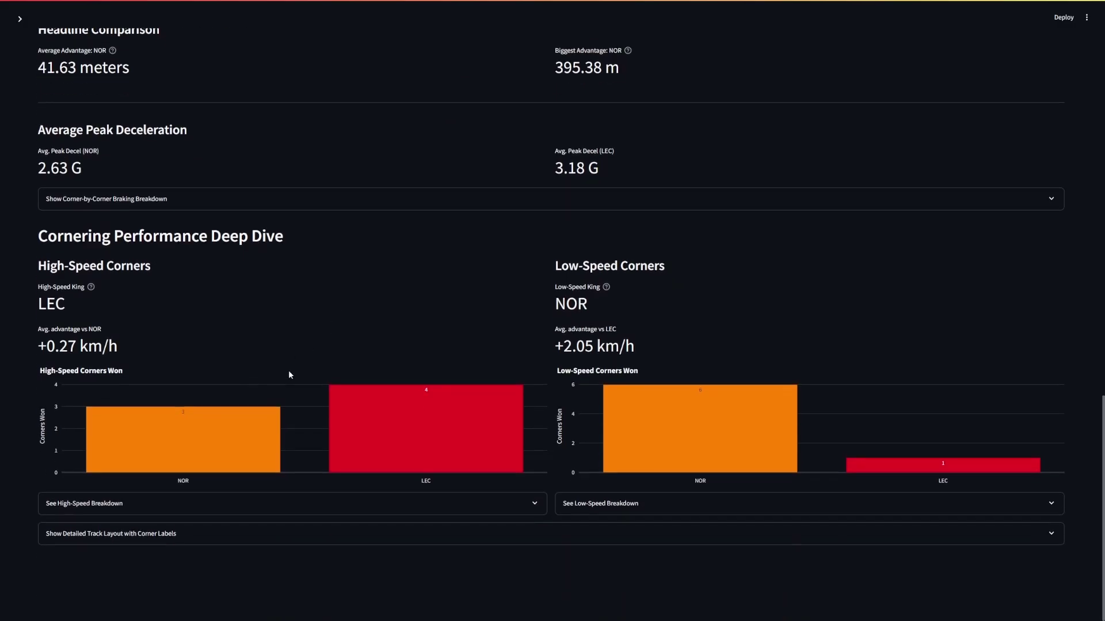
left_click(256, 532)
scroll(270, 454, "down", 7)
scroll(269, 453, "down", 7)
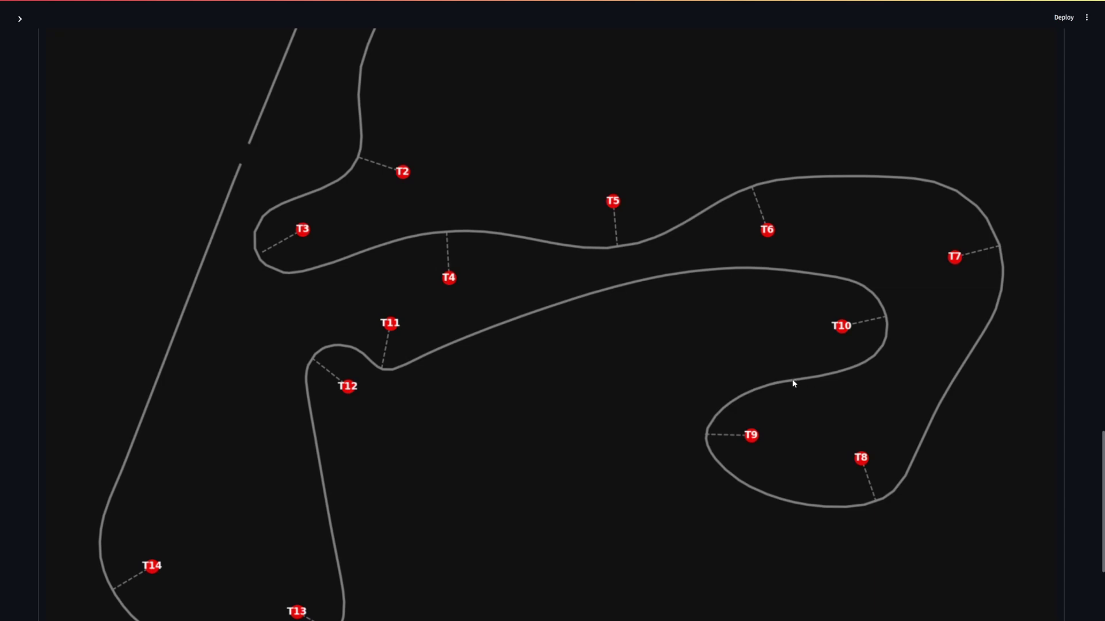
Collapse the detailed track layout and add HAM to the compared drivers
scroll(771, 391, "up", 11)
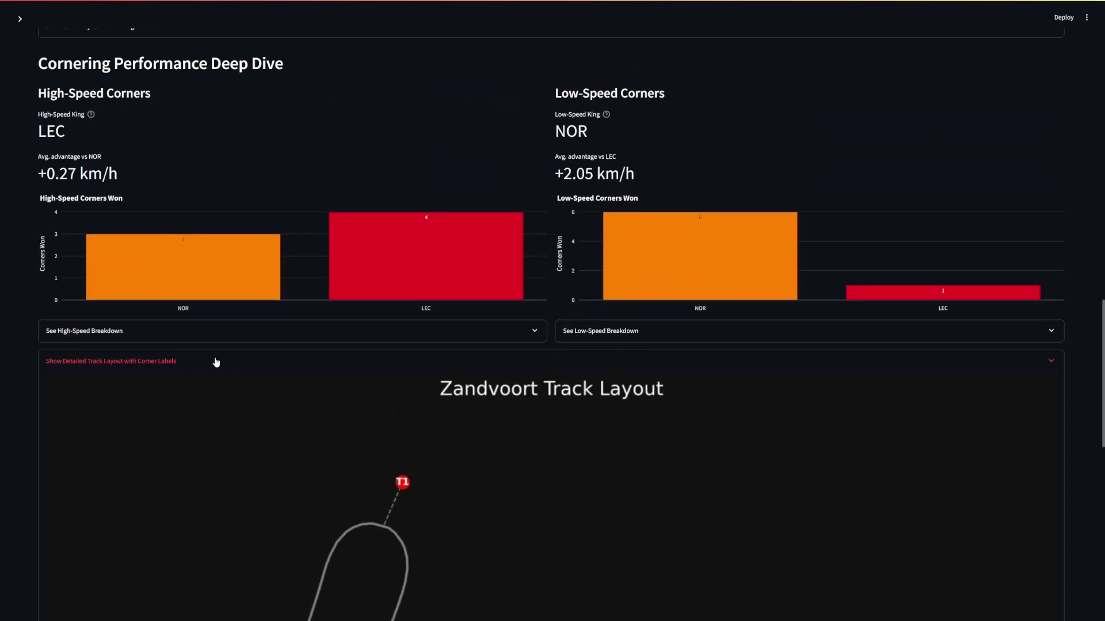
left_click(215, 363)
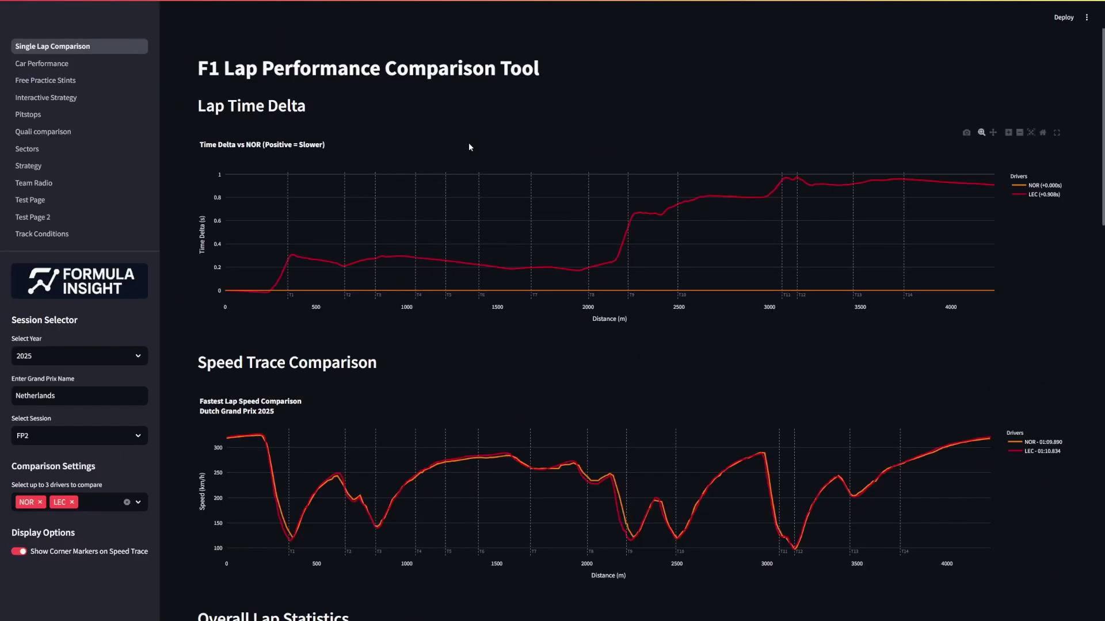
left_click(137, 505)
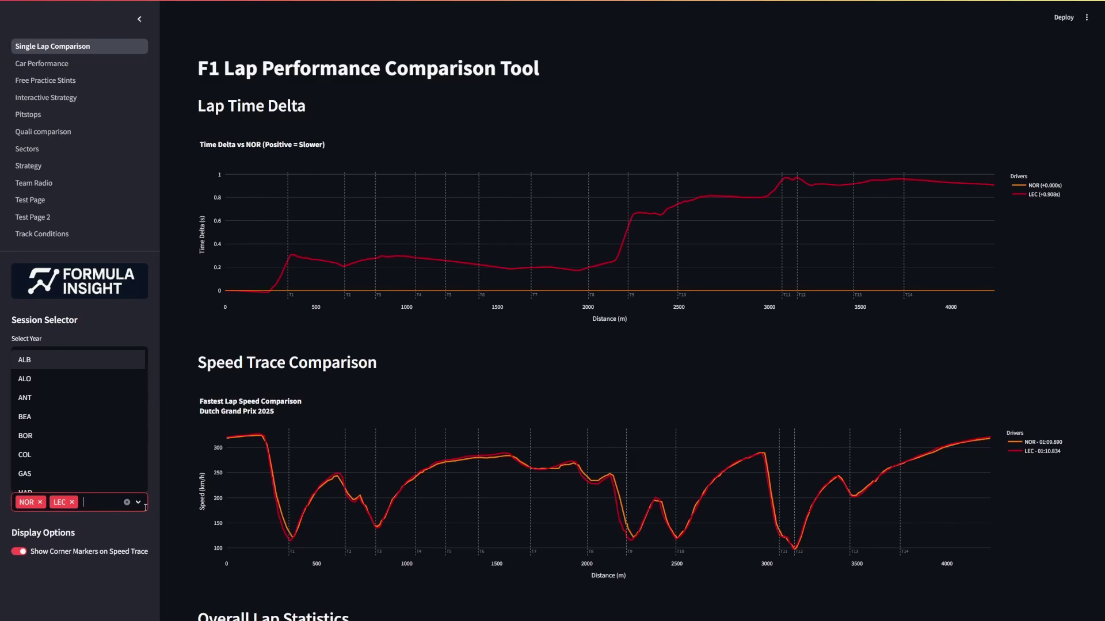
type("ham")
key("Return")
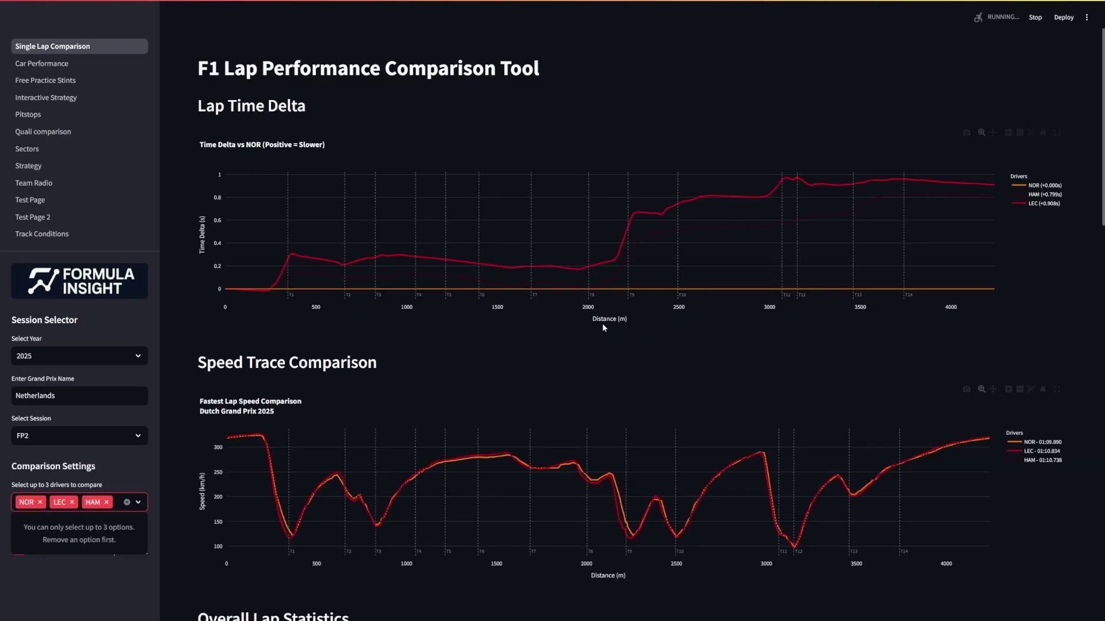
View the delta chart, then the speed trace, full screen, zooming near 700 m and resetting
left_click(1057, 132)
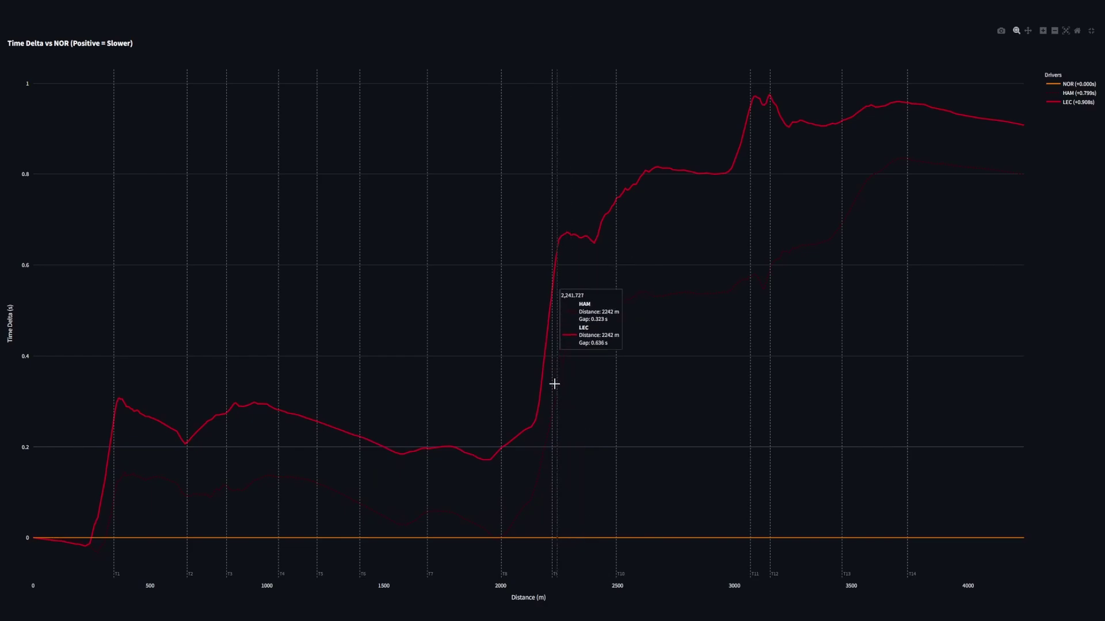
left_click(1091, 30)
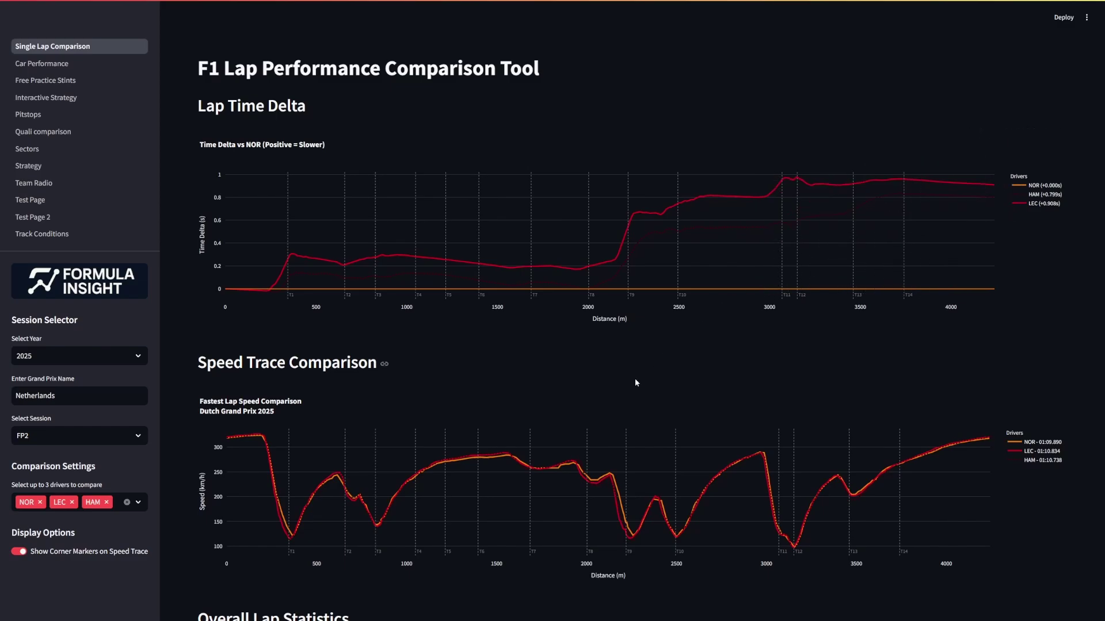
scroll(634, 378, "down", 3)
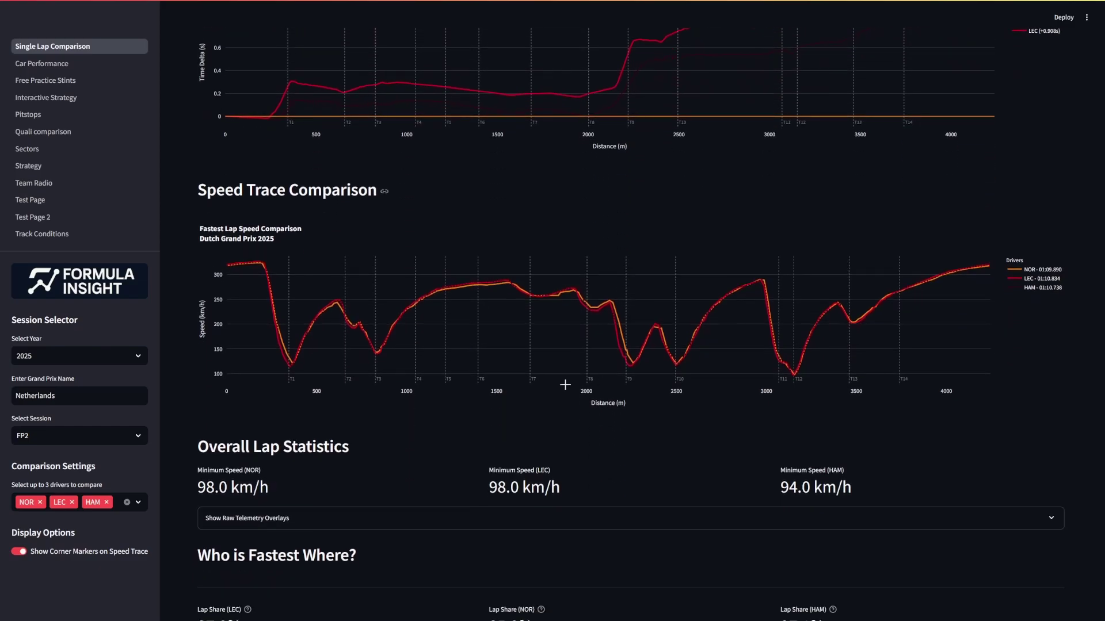
left_click(1057, 217)
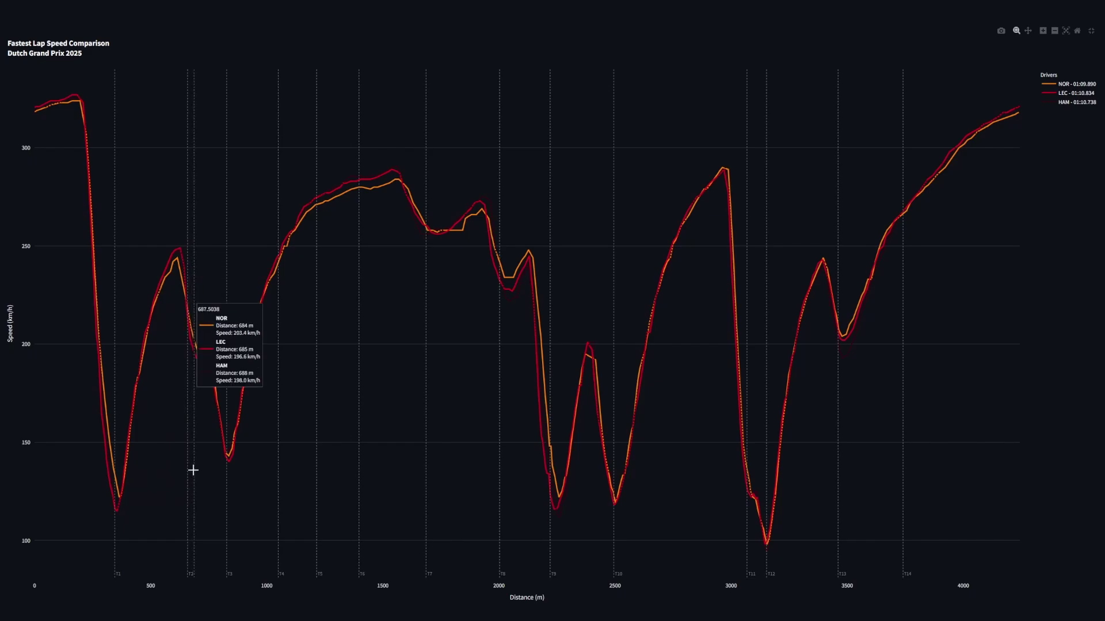
left_click_drag(418, 228, 638, 311)
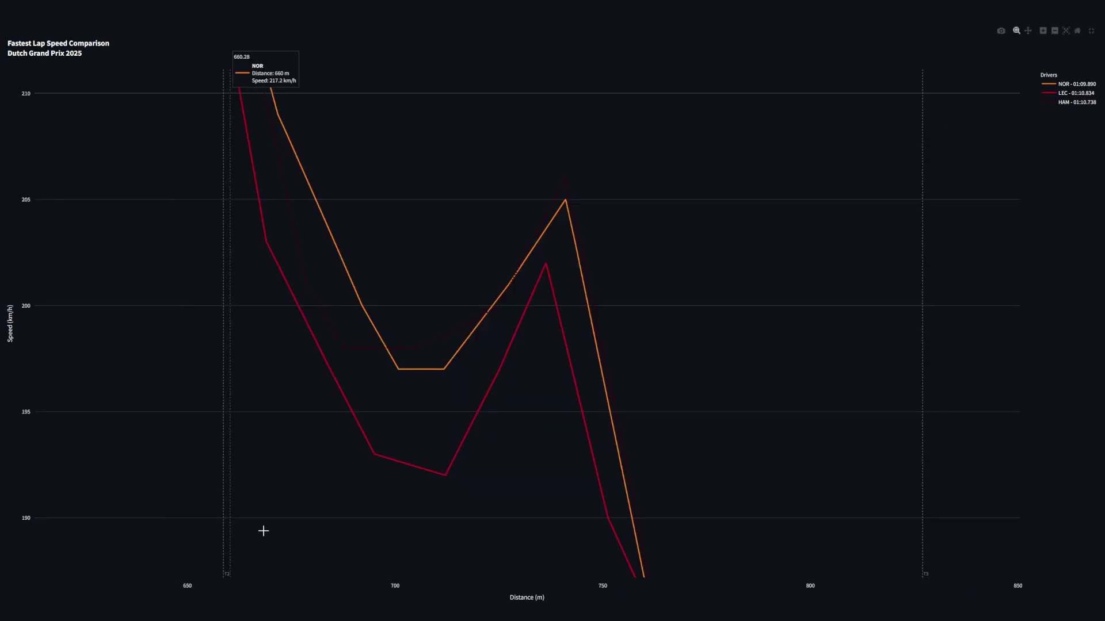
double_click(476, 356)
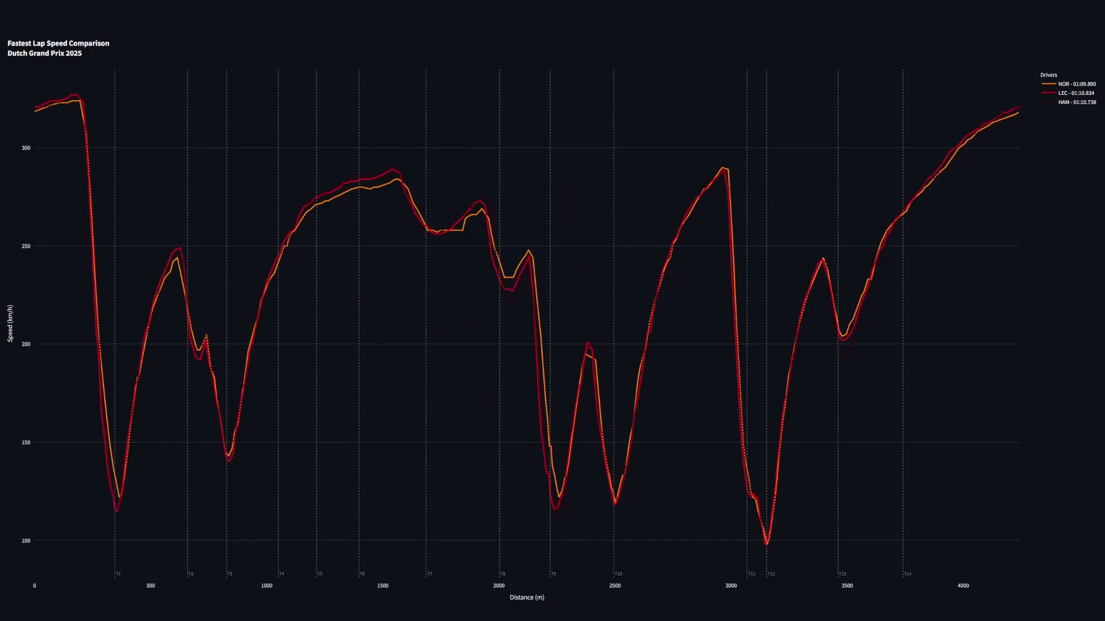
Leave full screen, add ALO as a compared driver, and show the Time Delta chart full screen
key("Escape")
type("ALS")
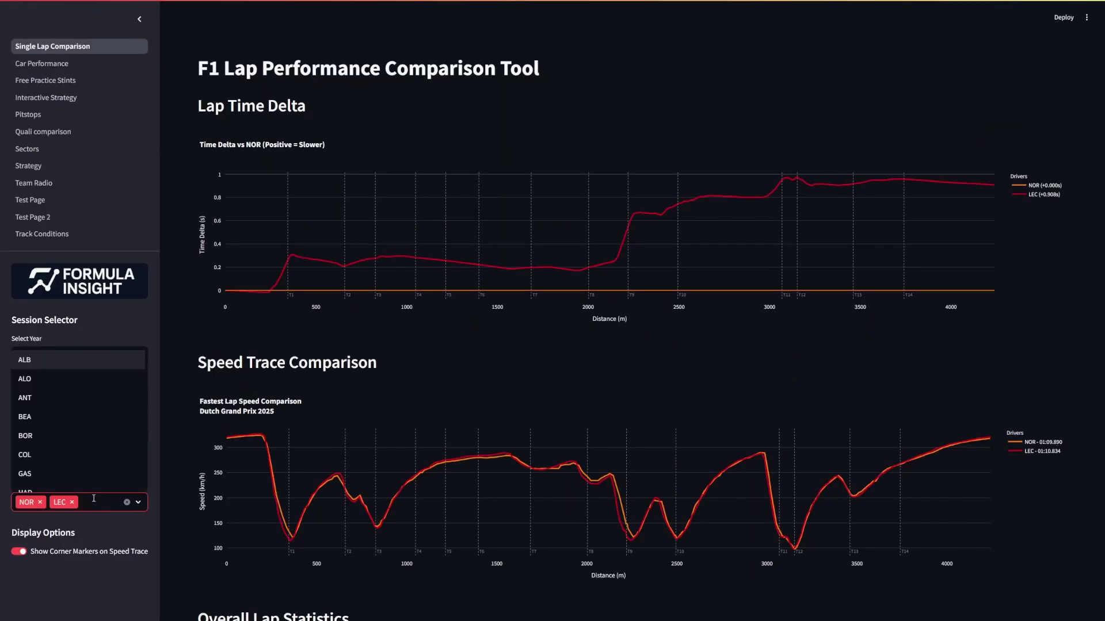
key("BackSpace")
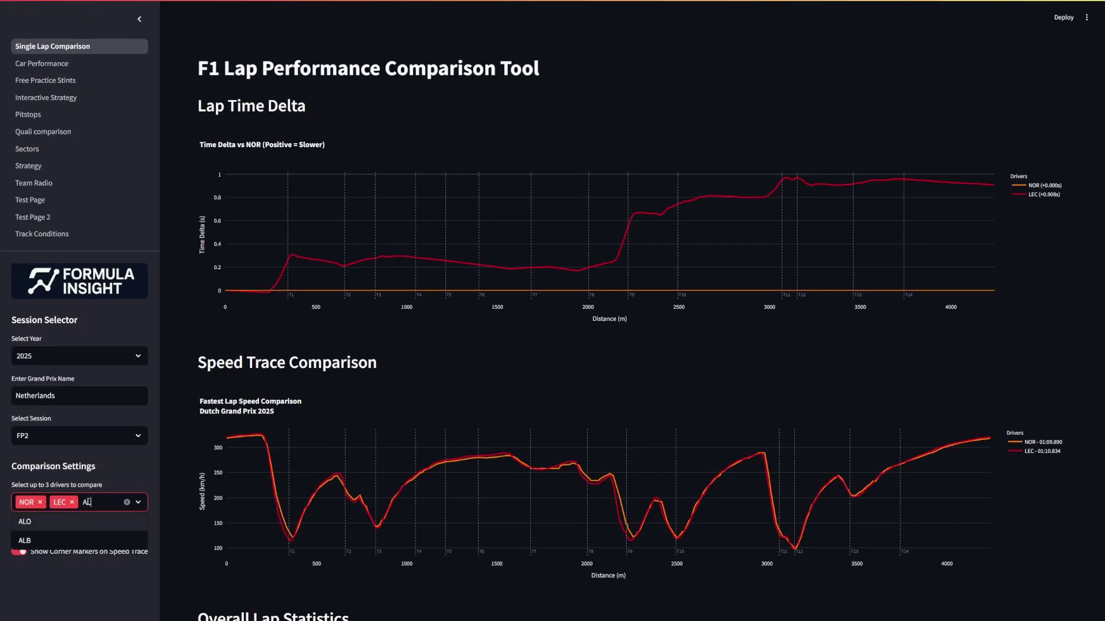
key("Return")
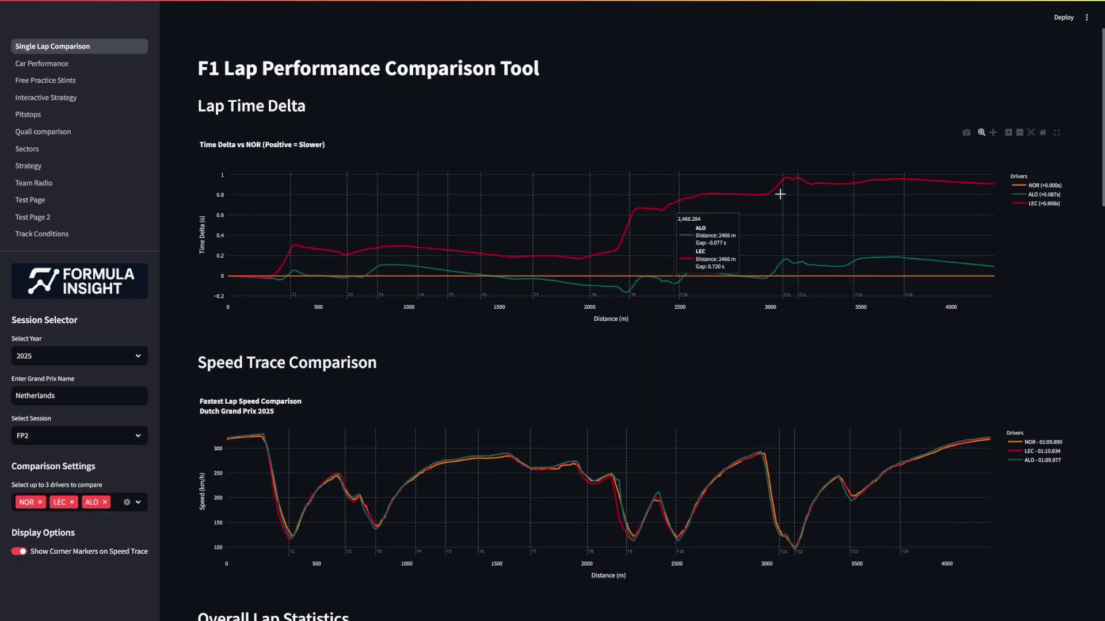
left_click(1057, 133)
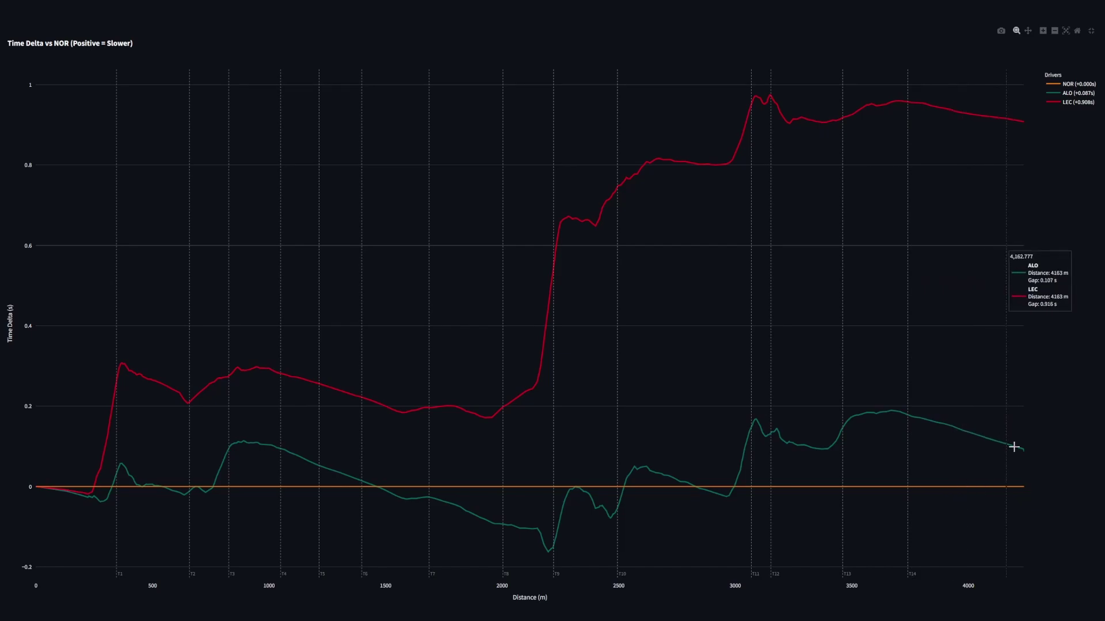
Leave the full-screen delta chart, zoom the speed trace into T1 and reset it, then hide the sidebar
left_click(1091, 32)
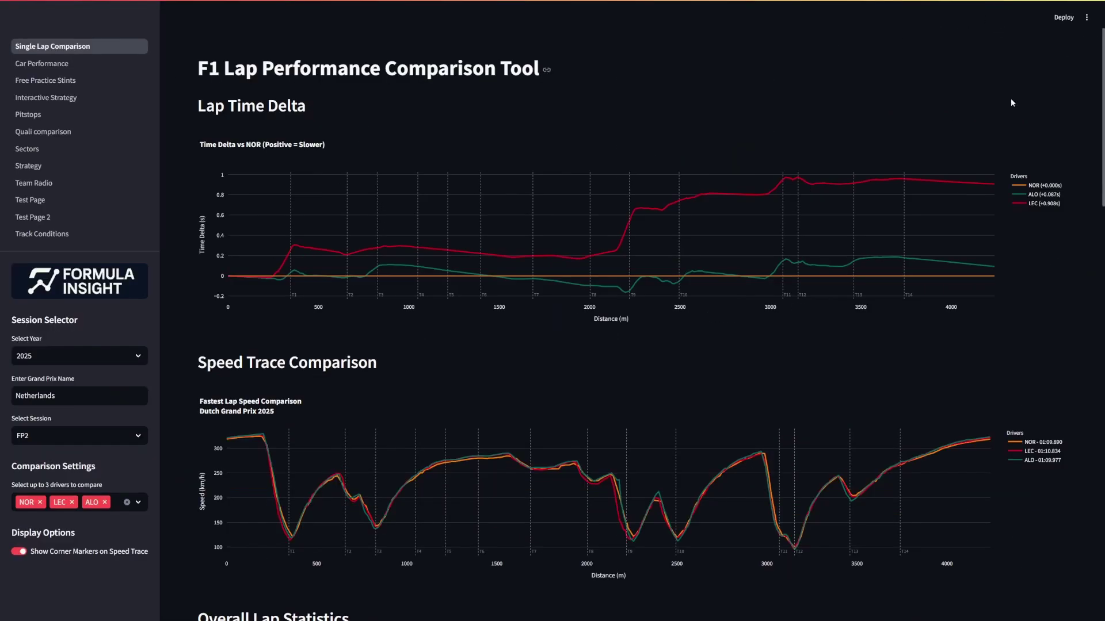
scroll(709, 347, "down", 2)
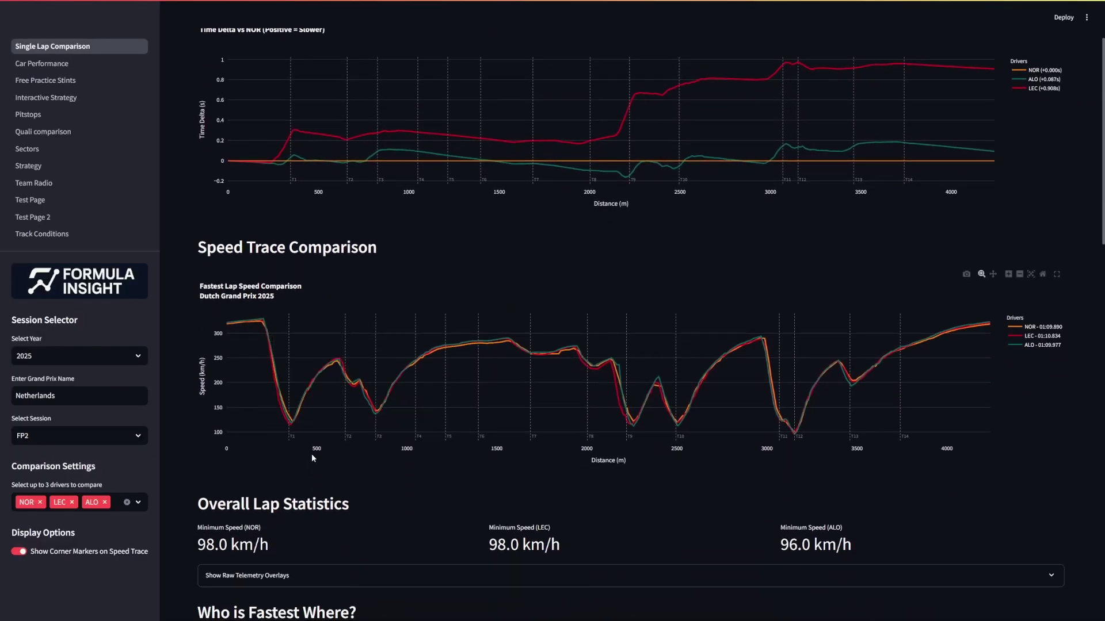
left_click_drag(262, 400, 311, 432)
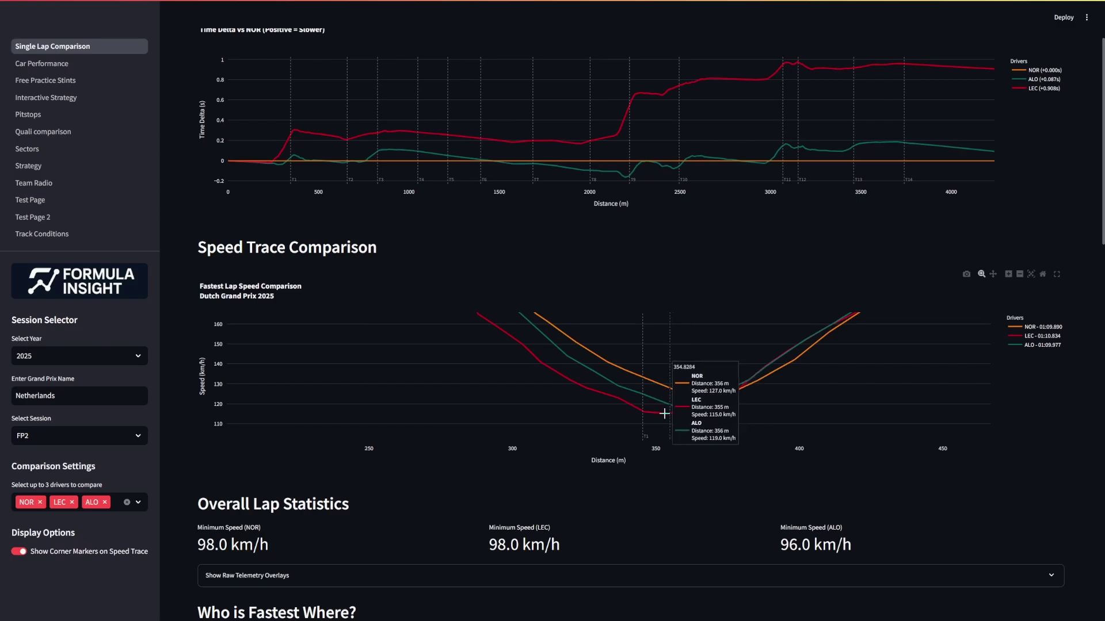
double_click(504, 380)
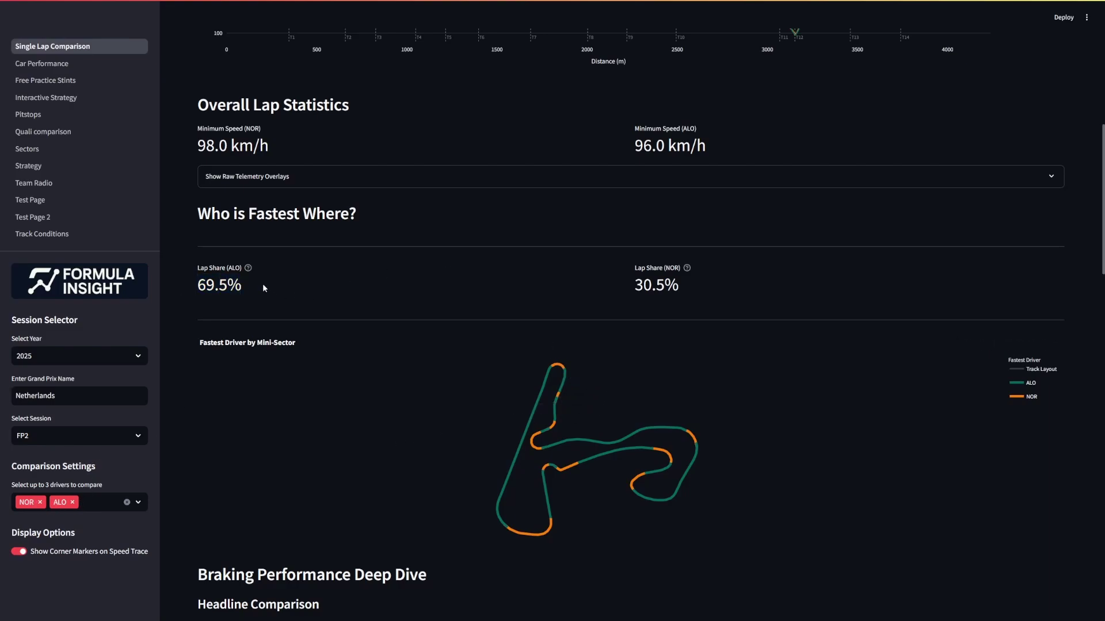
left_click(139, 19)
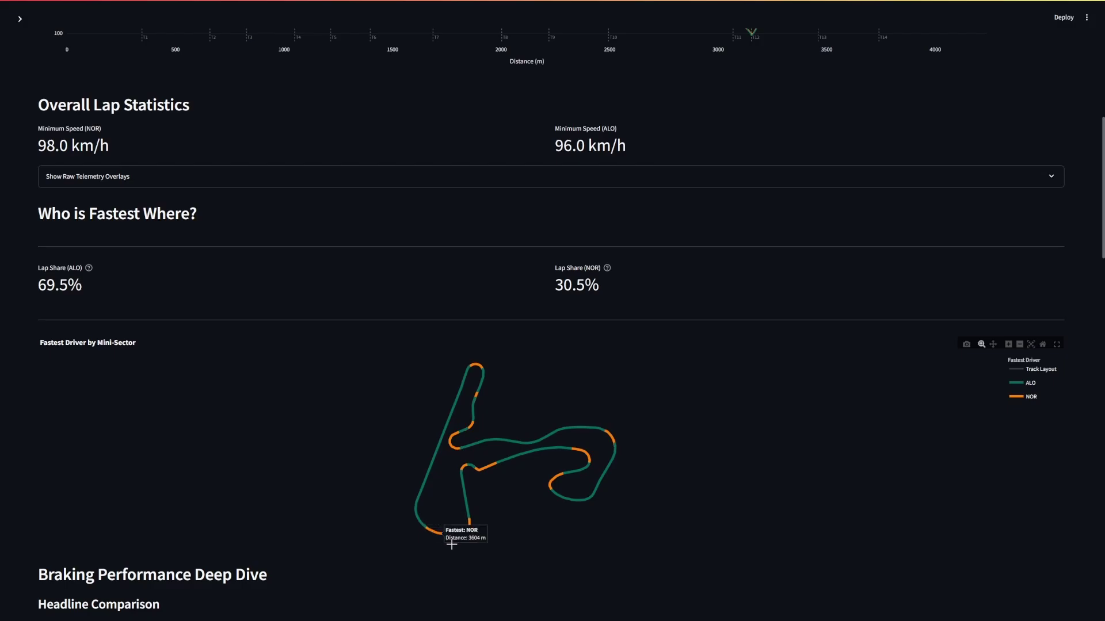
Scroll to the Cornering Performance Deep Dive, then expand and collapse the 'See Low-Speed Breakdown' corner table
scroll(295, 401, "down", 3)
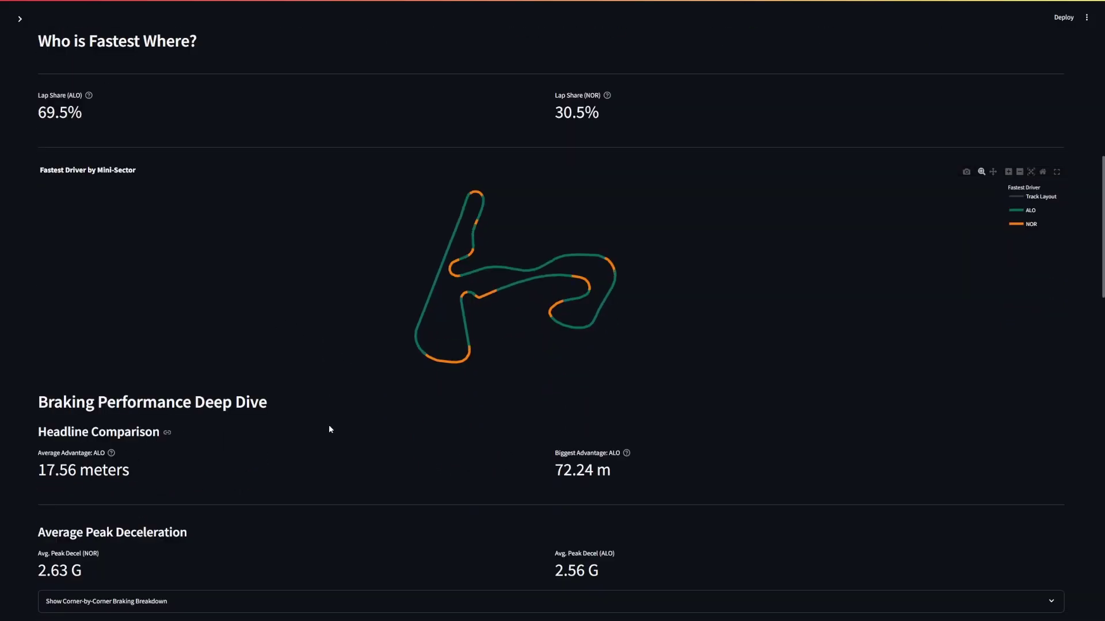
scroll(299, 395, "down", 8)
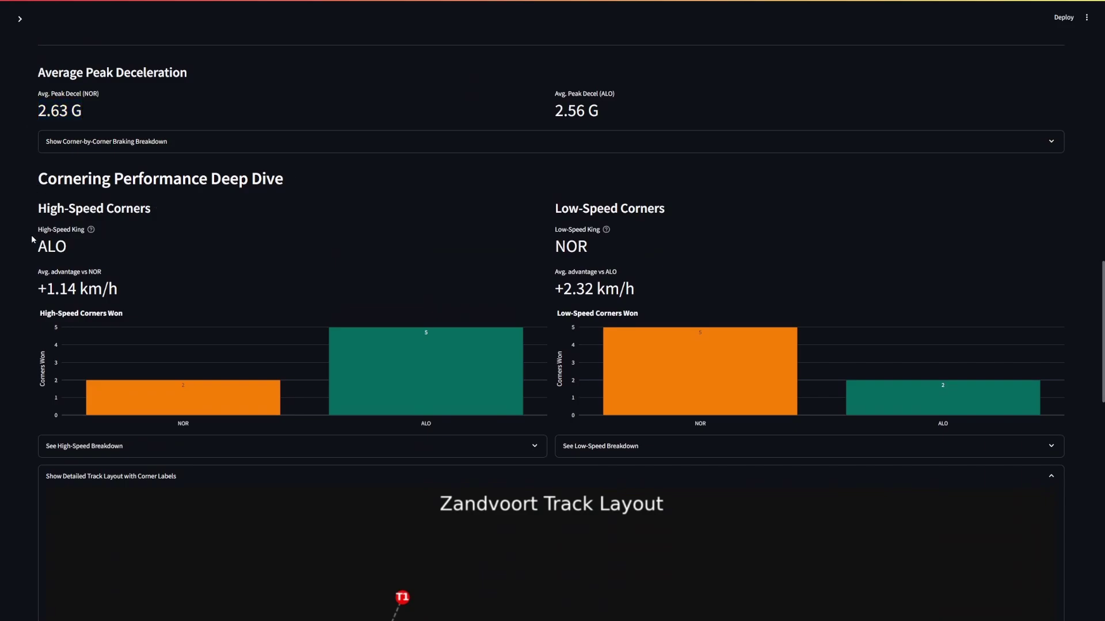
scroll(31, 239, "down", 1)
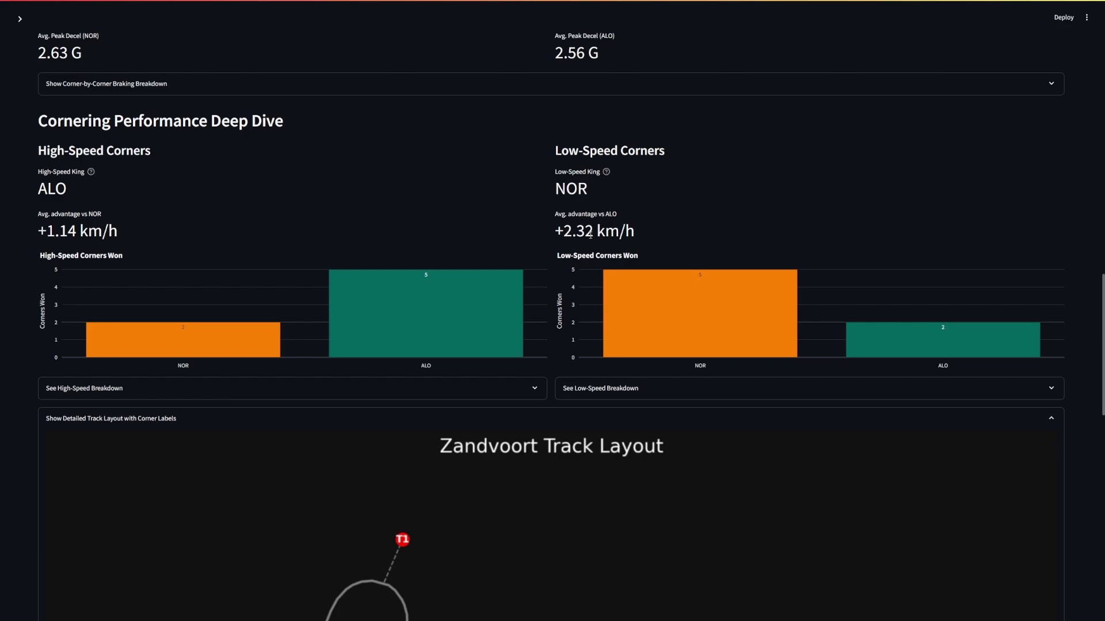
left_click(667, 388)
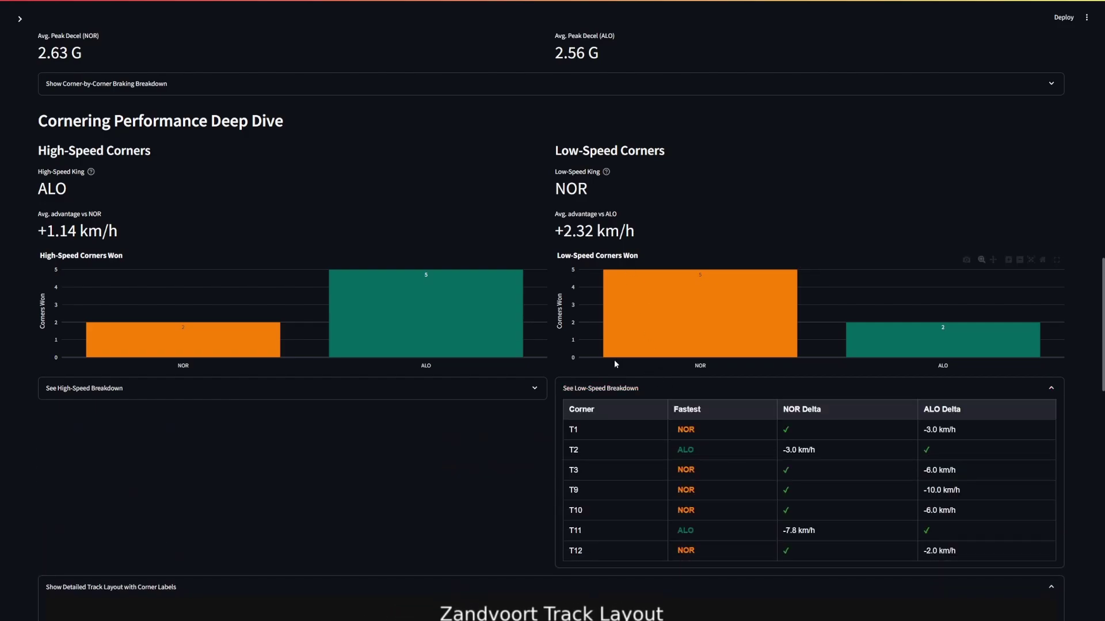
scroll(730, 455, "down", 1)
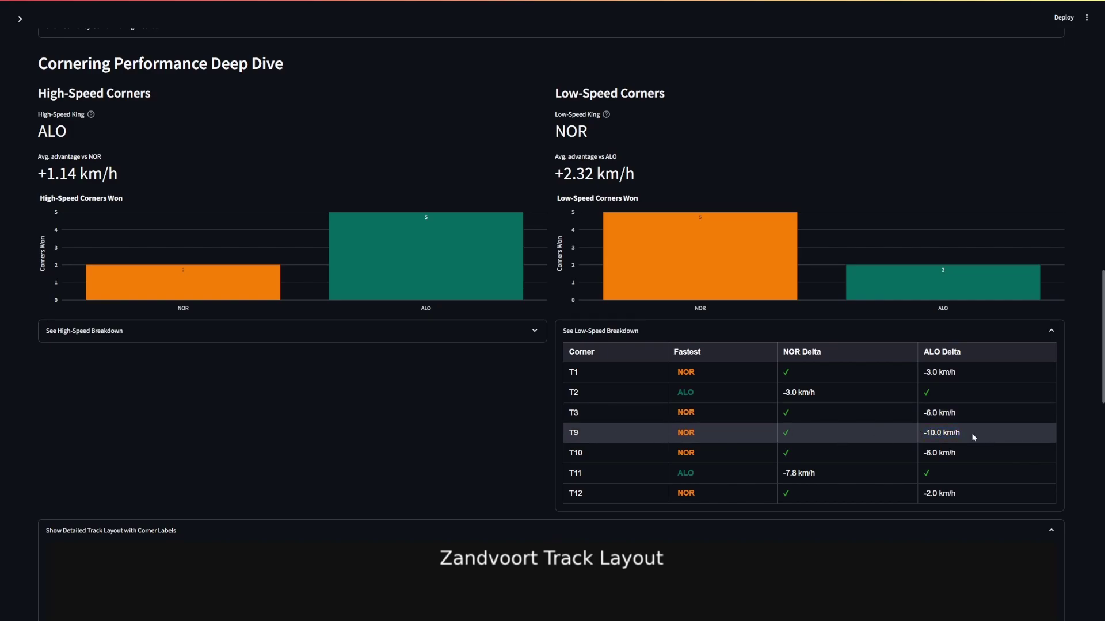
left_click(741, 331)
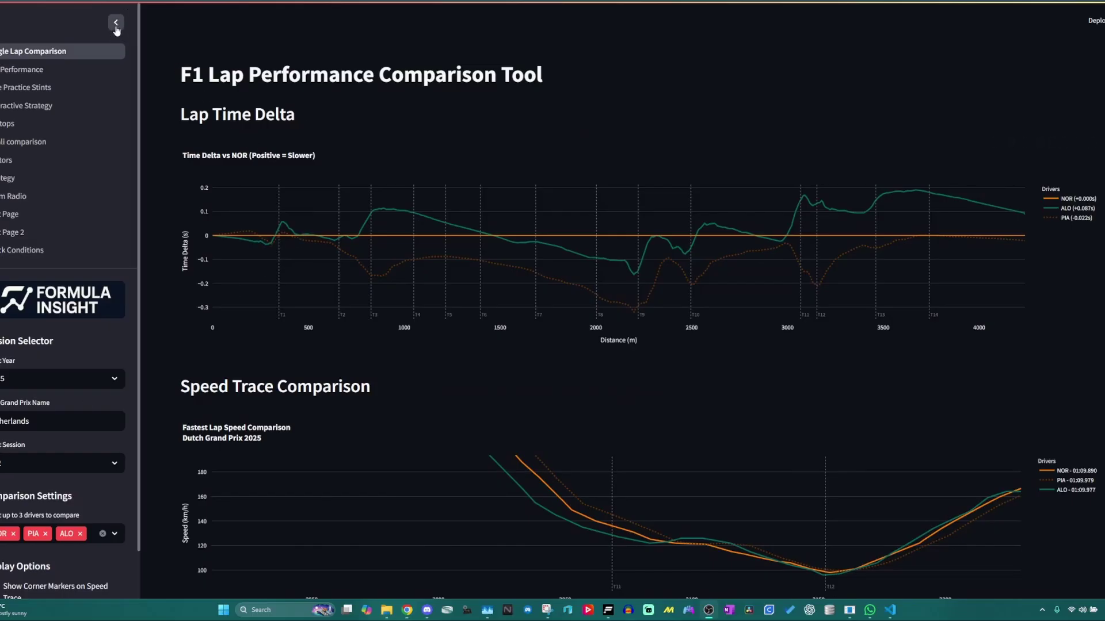
Hide the sidebar and view the NOR, PIA, ALO speed trace in full screen
left_click(119, 26)
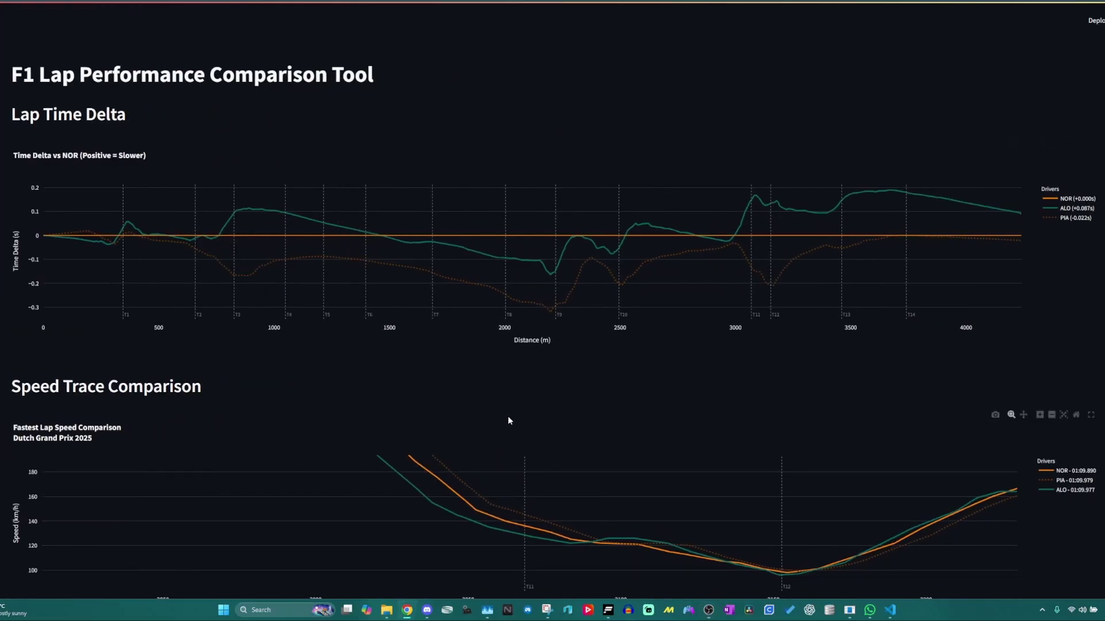
mouse_move(566, 257)
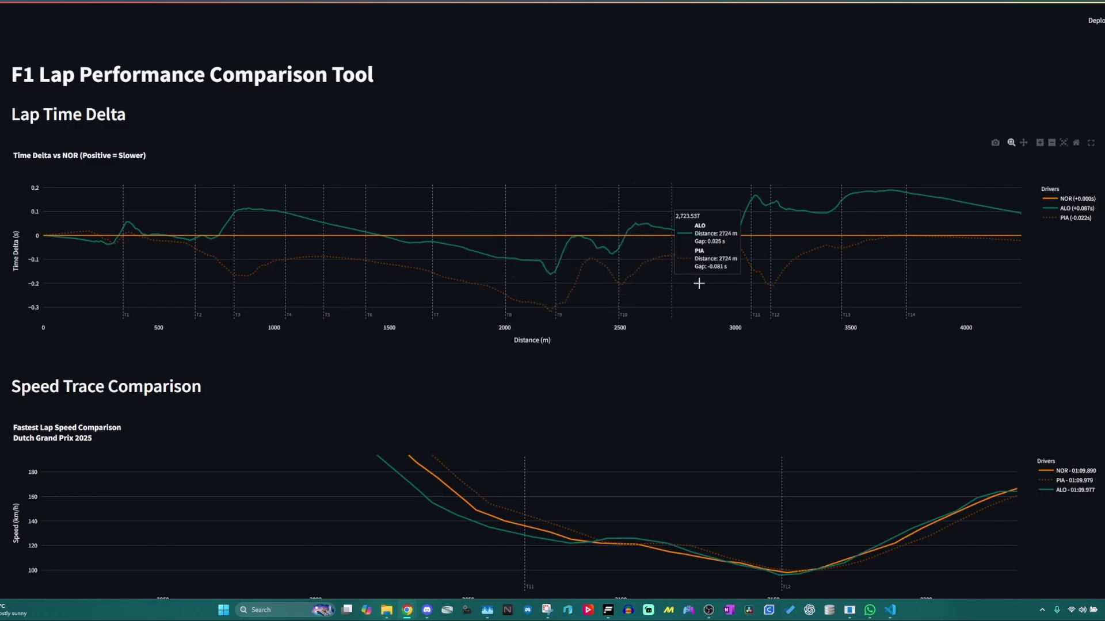
scroll(534, 366, "down", 1)
scroll(534, 368, "down", 1)
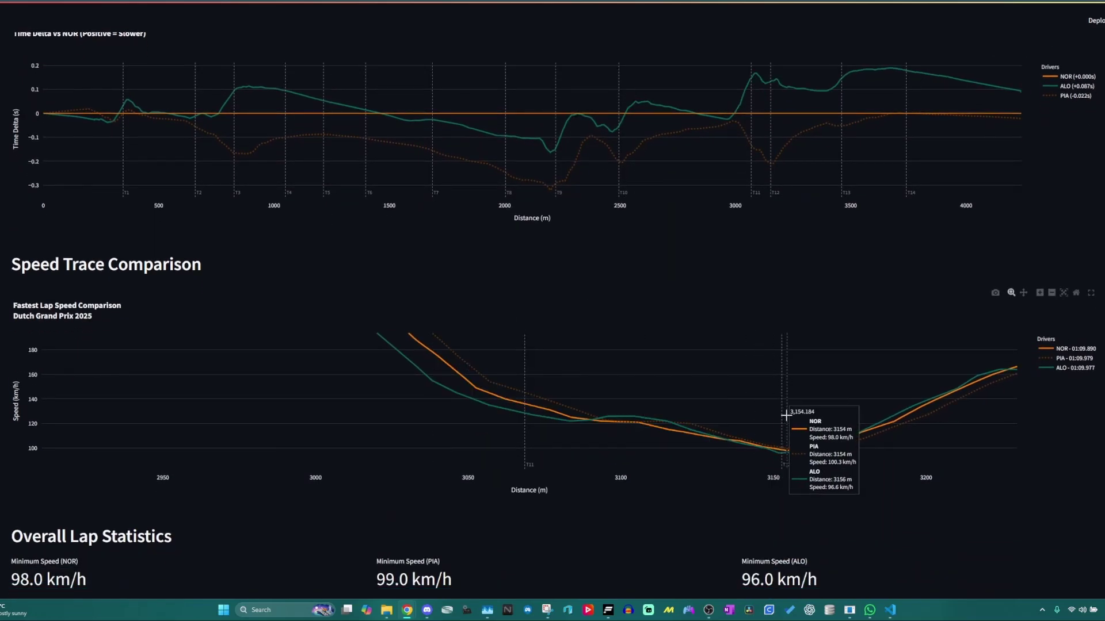
left_click(1091, 293)
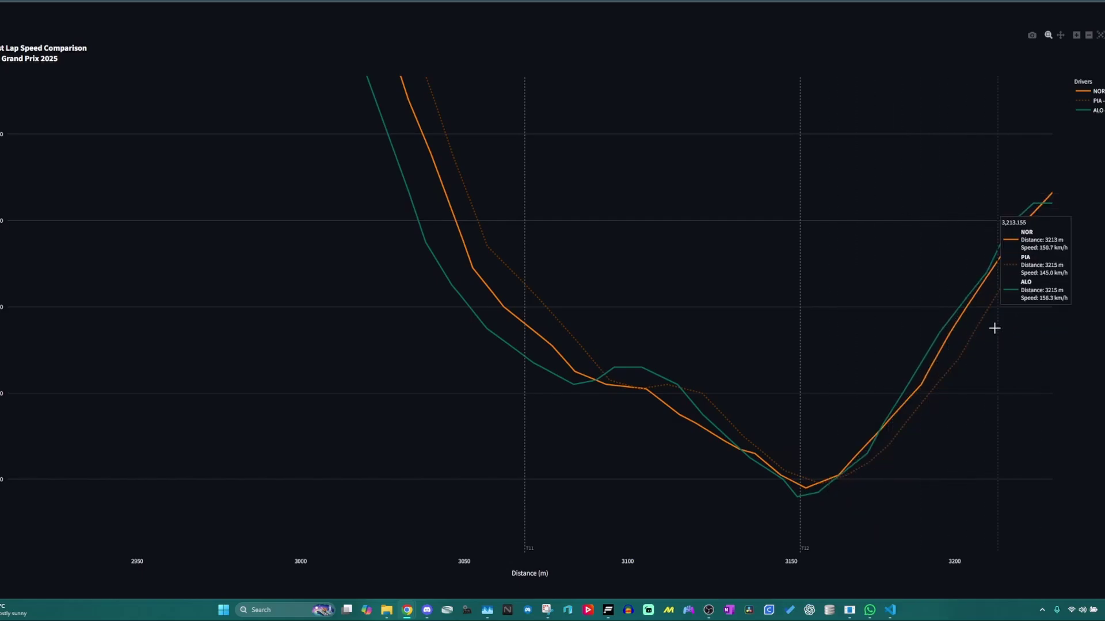
left_click(1100, 35)
Zoom the speed trace to 3335–3780 m around T13 and check it full screen
double_click(831, 397)
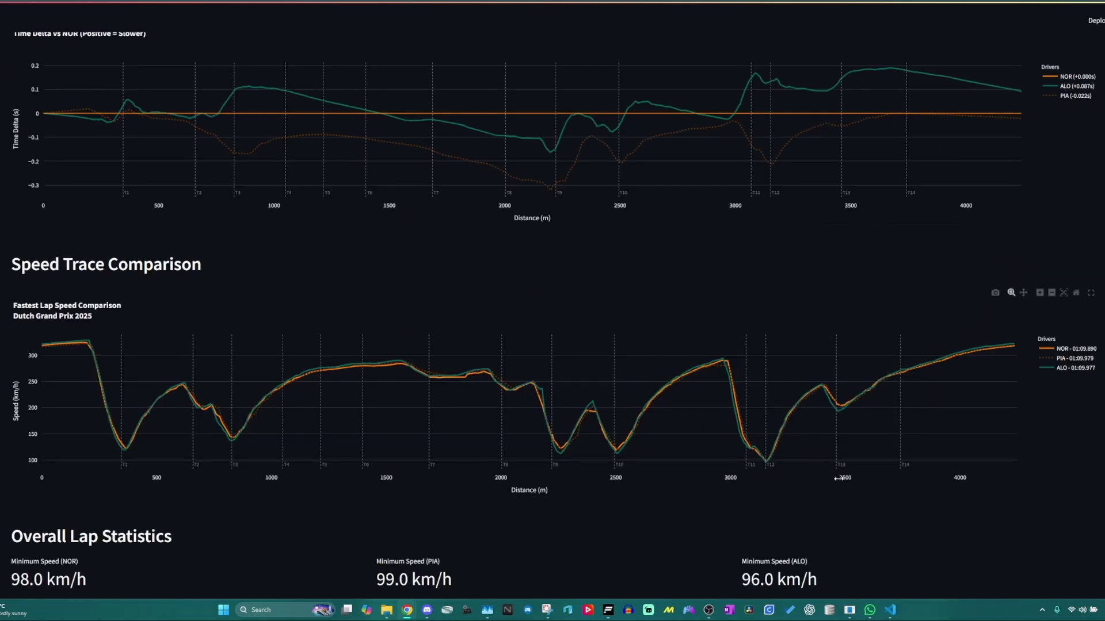
left_click_drag(807, 371, 909, 426)
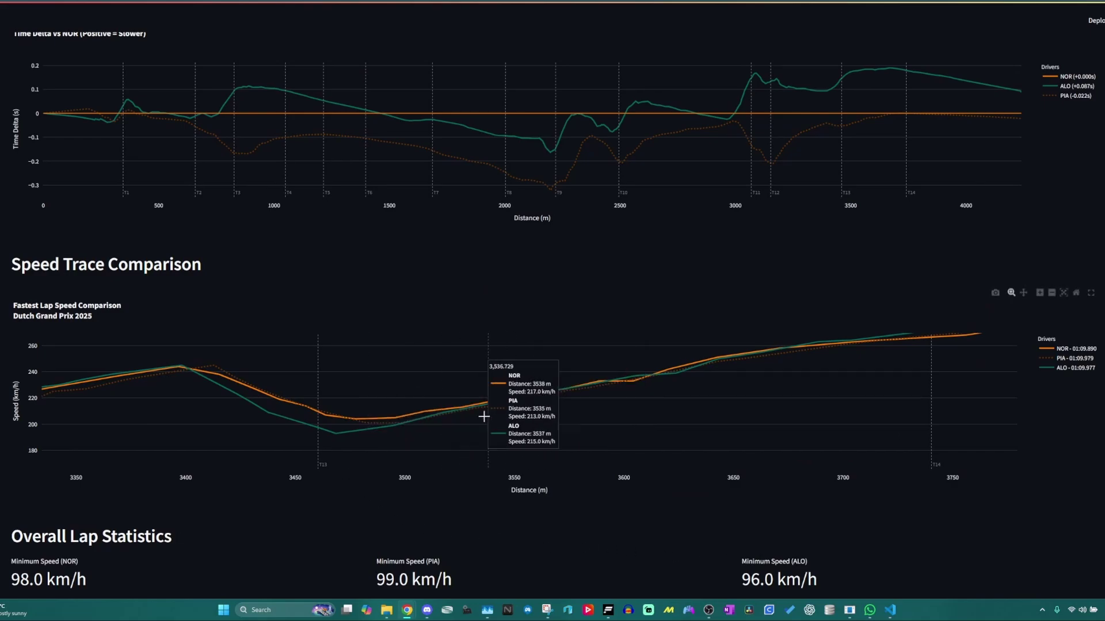
left_click(1093, 295)
left_click(1100, 35)
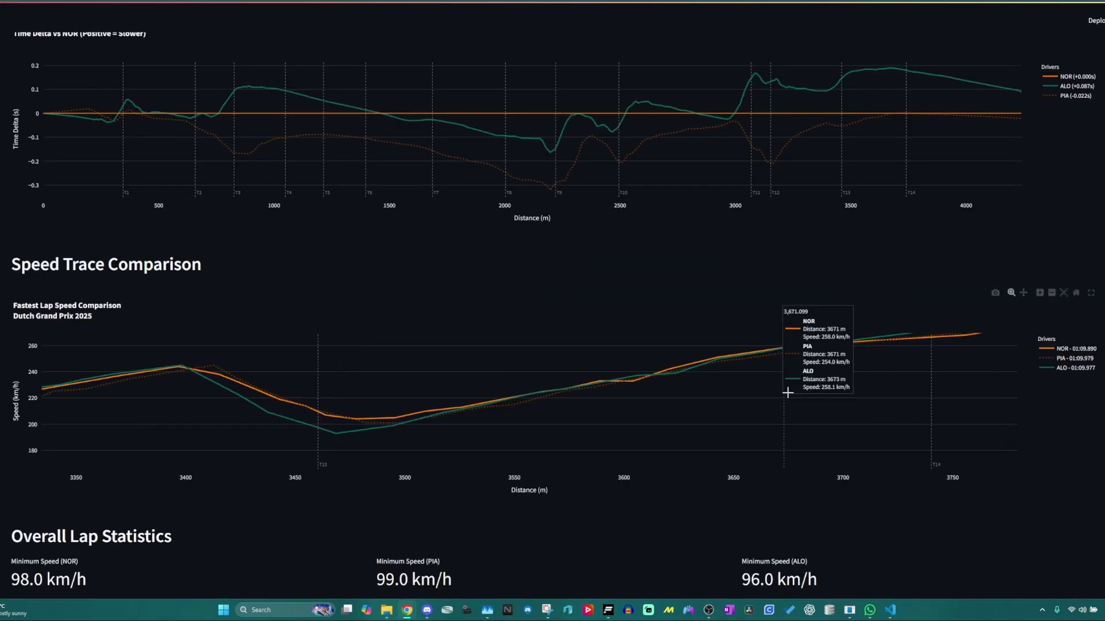
scroll(522, 427, "up", 2)
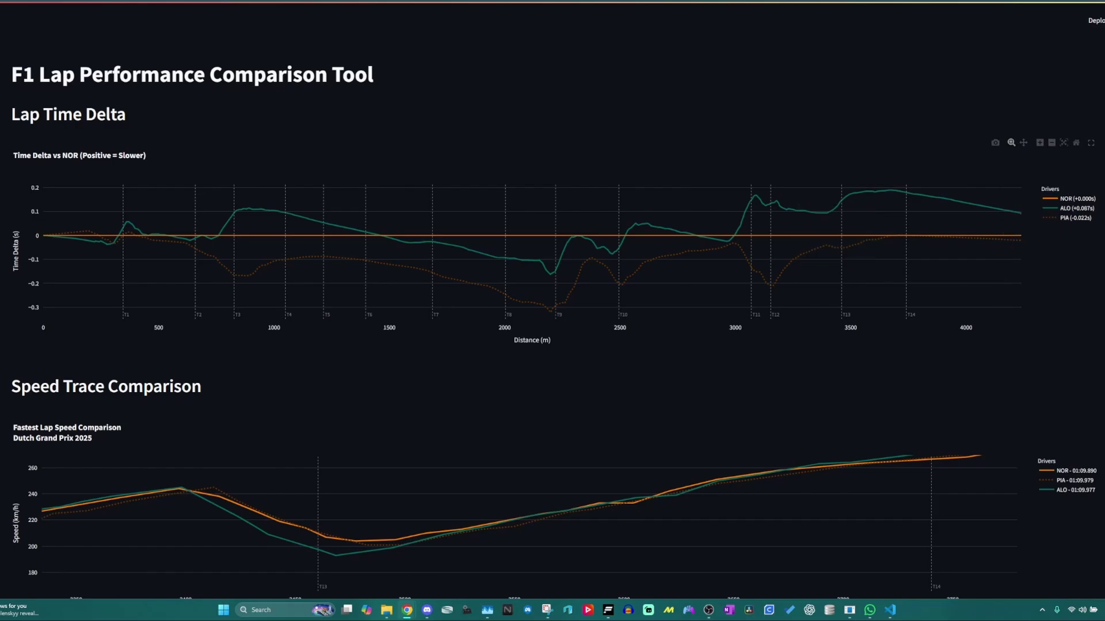
Put the browser in full screen and inspect the NOR vs PIA cornering breakdown bars
key("F11")
scroll(553, 311, "down", 15)
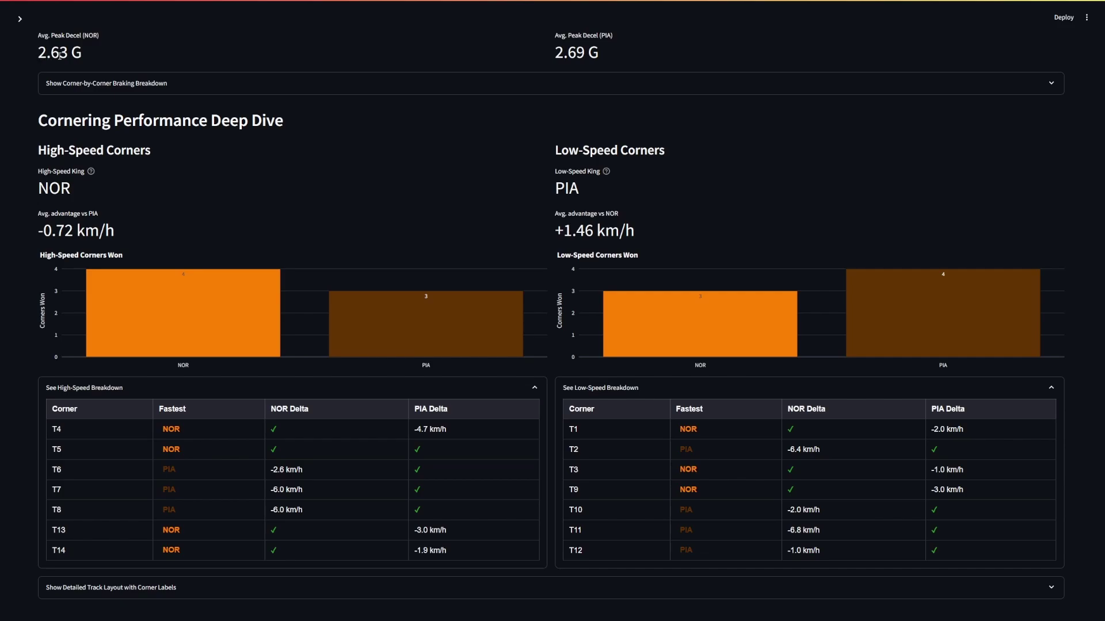
triple_click(576, 52)
left_click(357, 136)
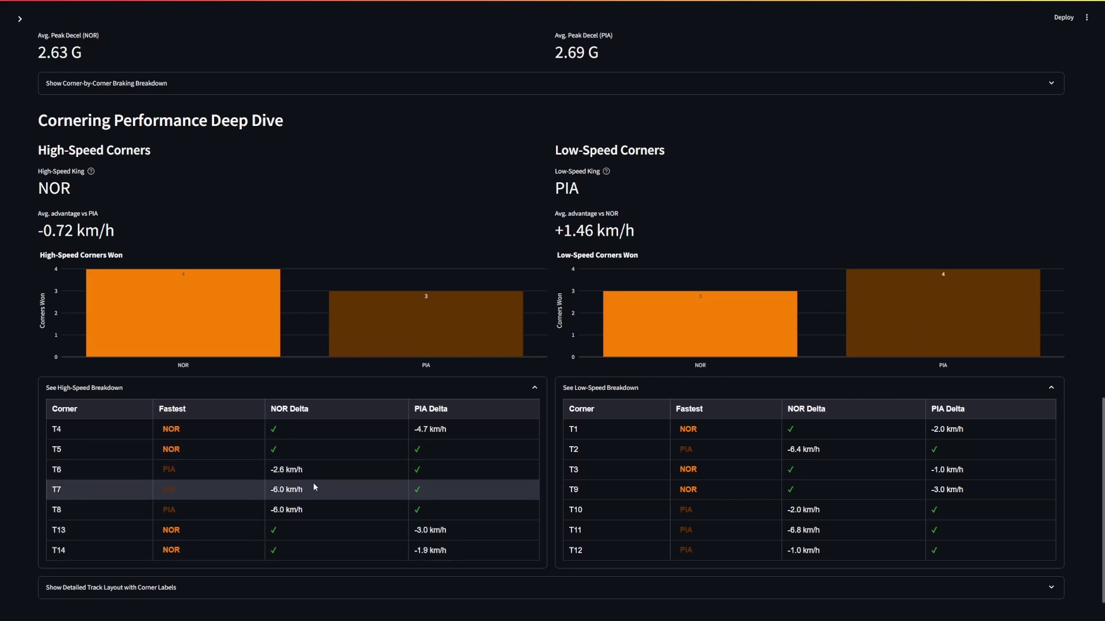
mouse_move(394, 340)
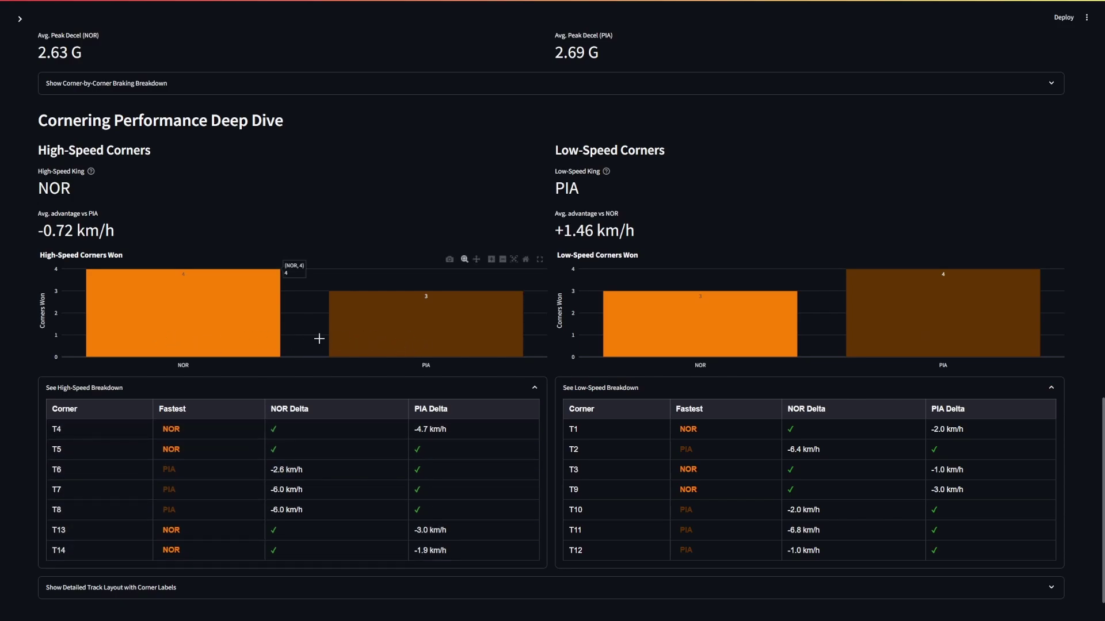
mouse_move(203, 346)
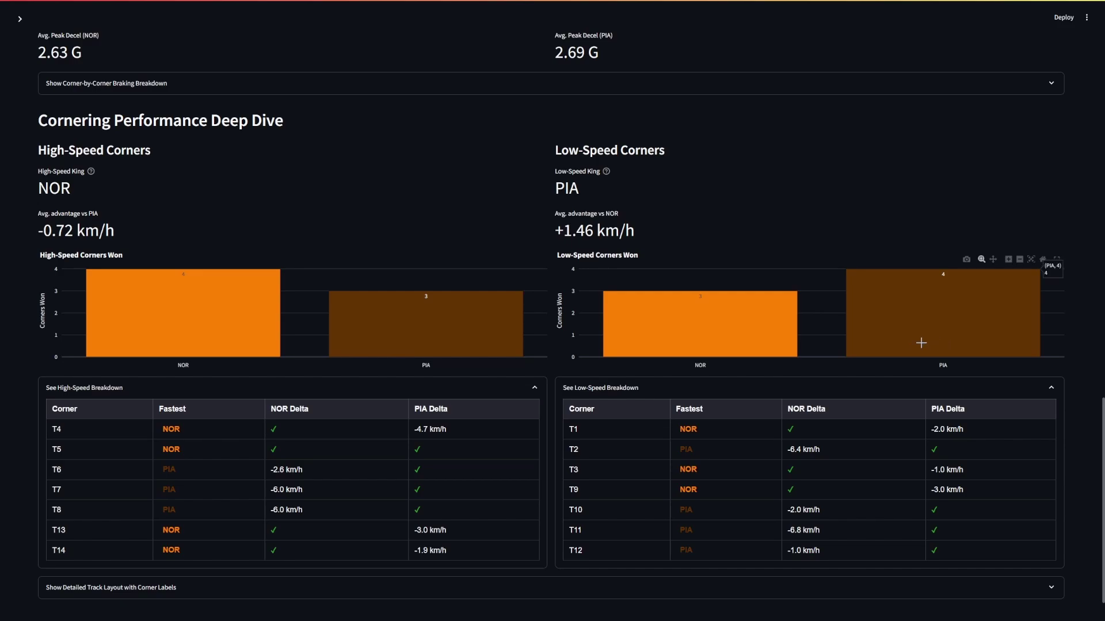
mouse_move(761, 348)
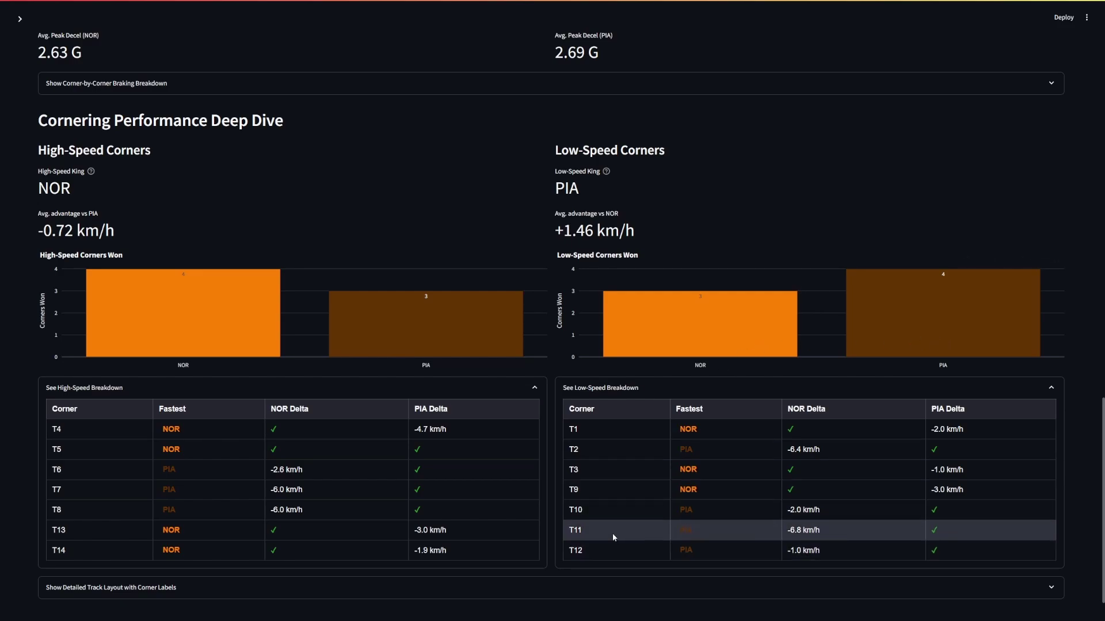